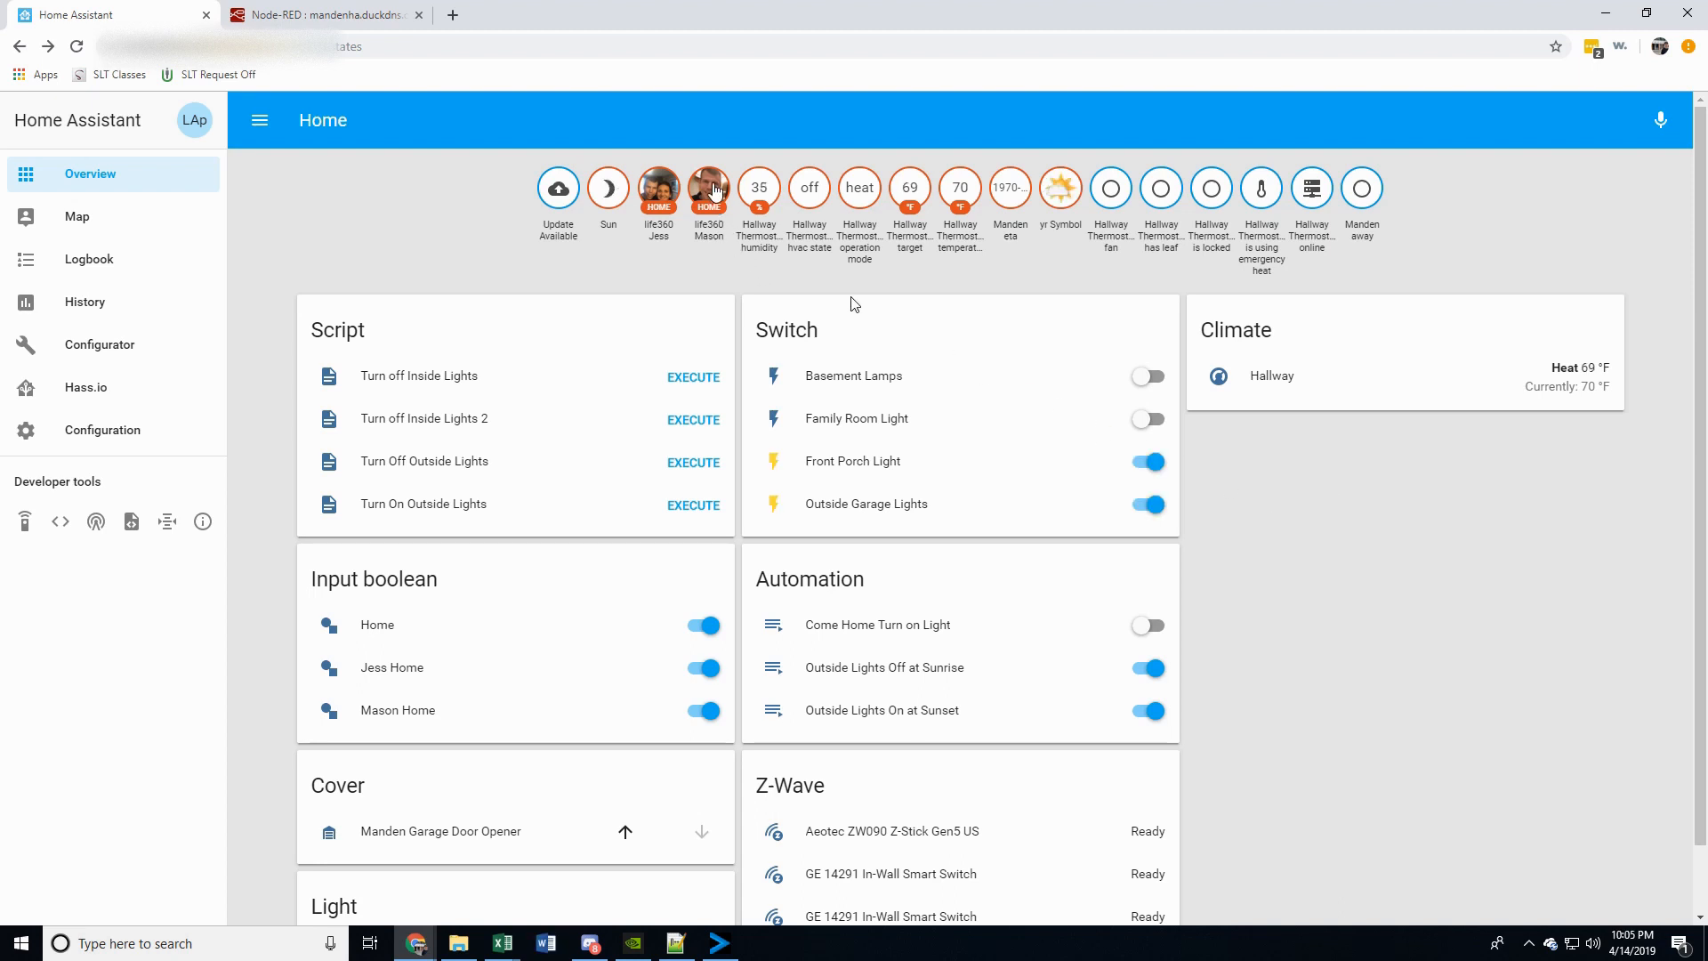
Switch to Notepad++ to review the input boolean definitions in input_boolean.yaml, and return to the Home Assistant overview
left_click(711, 185)
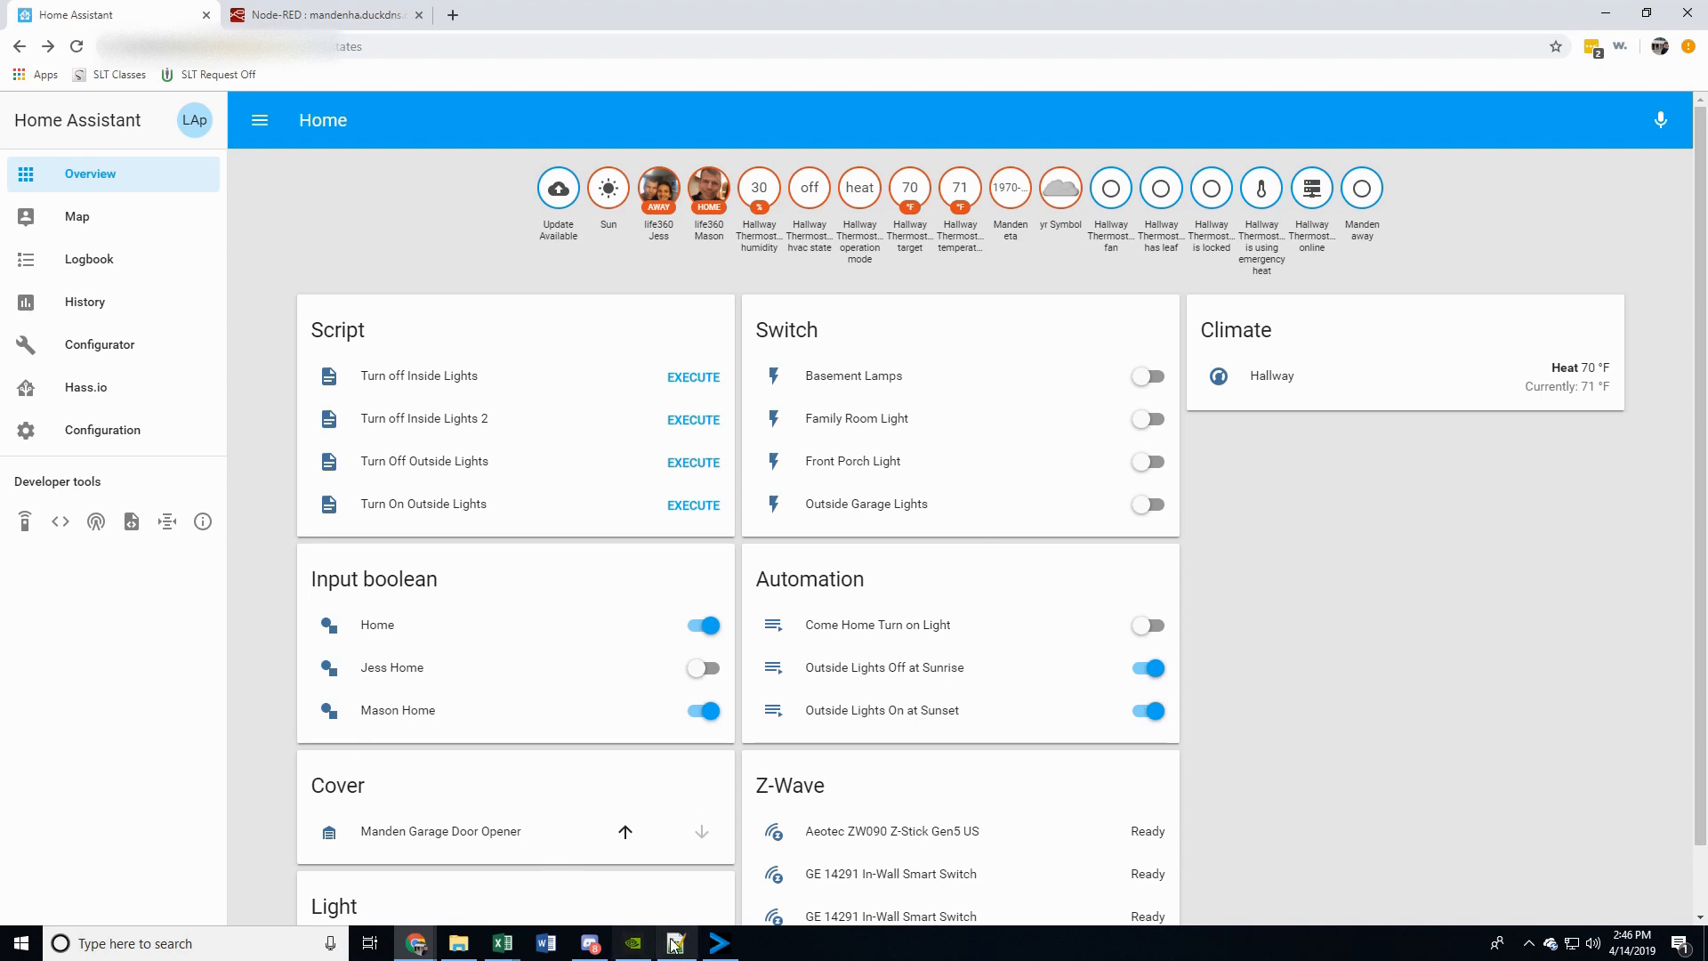
mouse_move(676, 949)
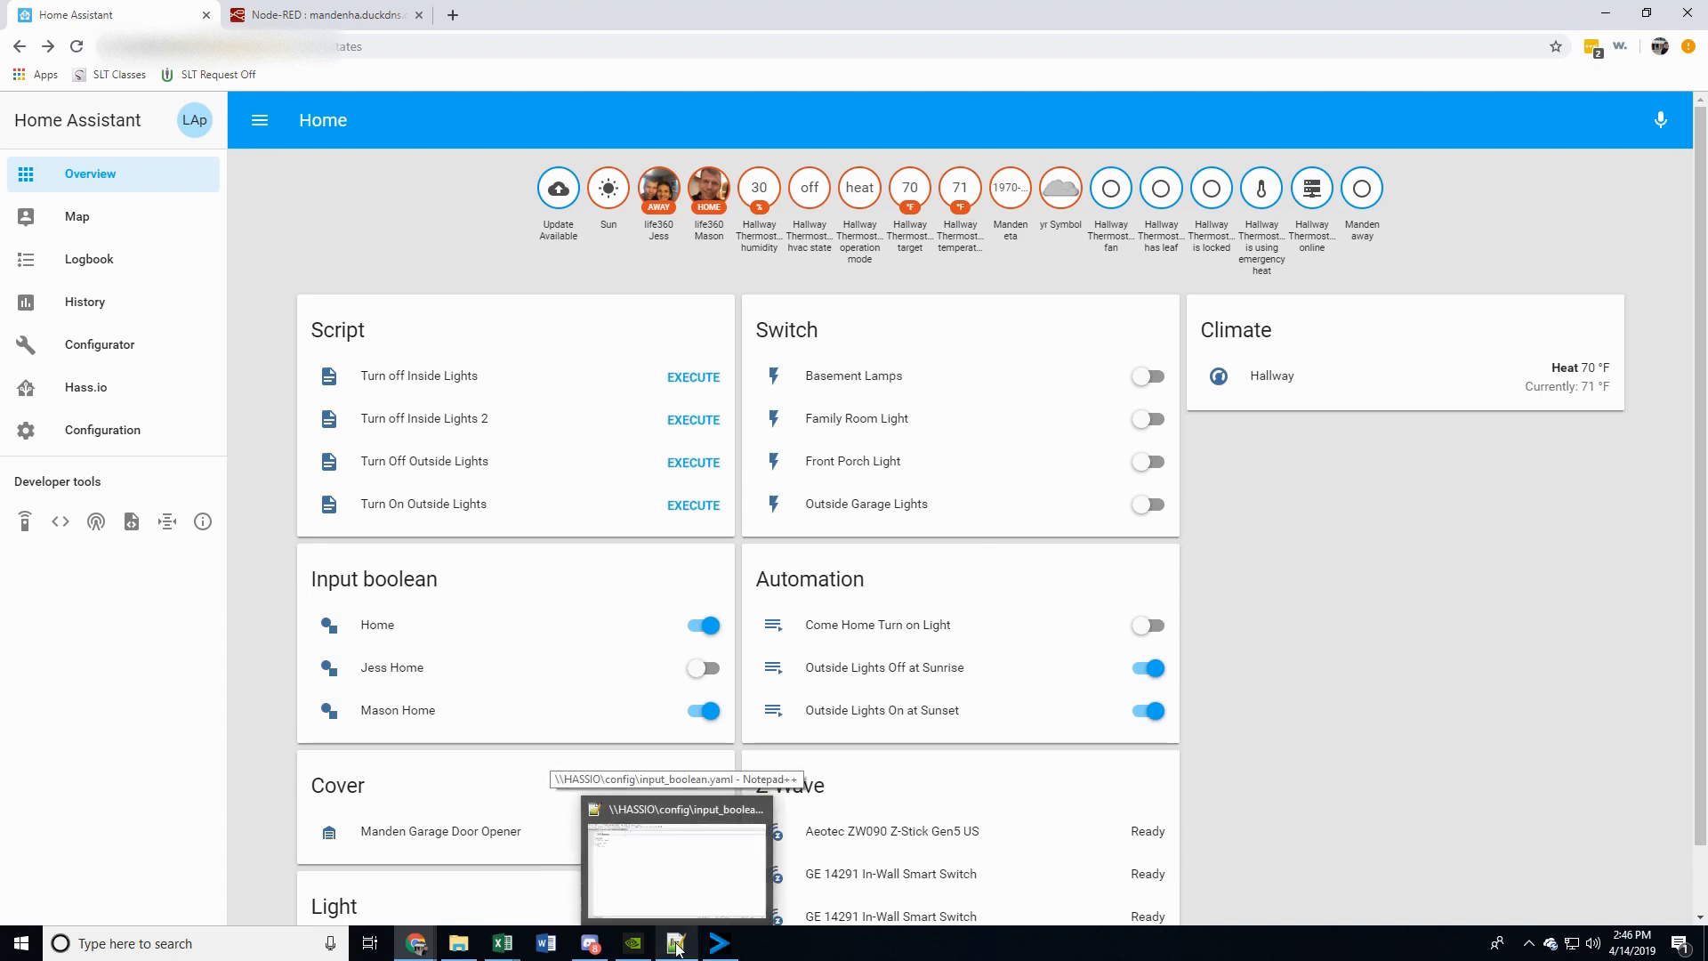
left_click(676, 949)
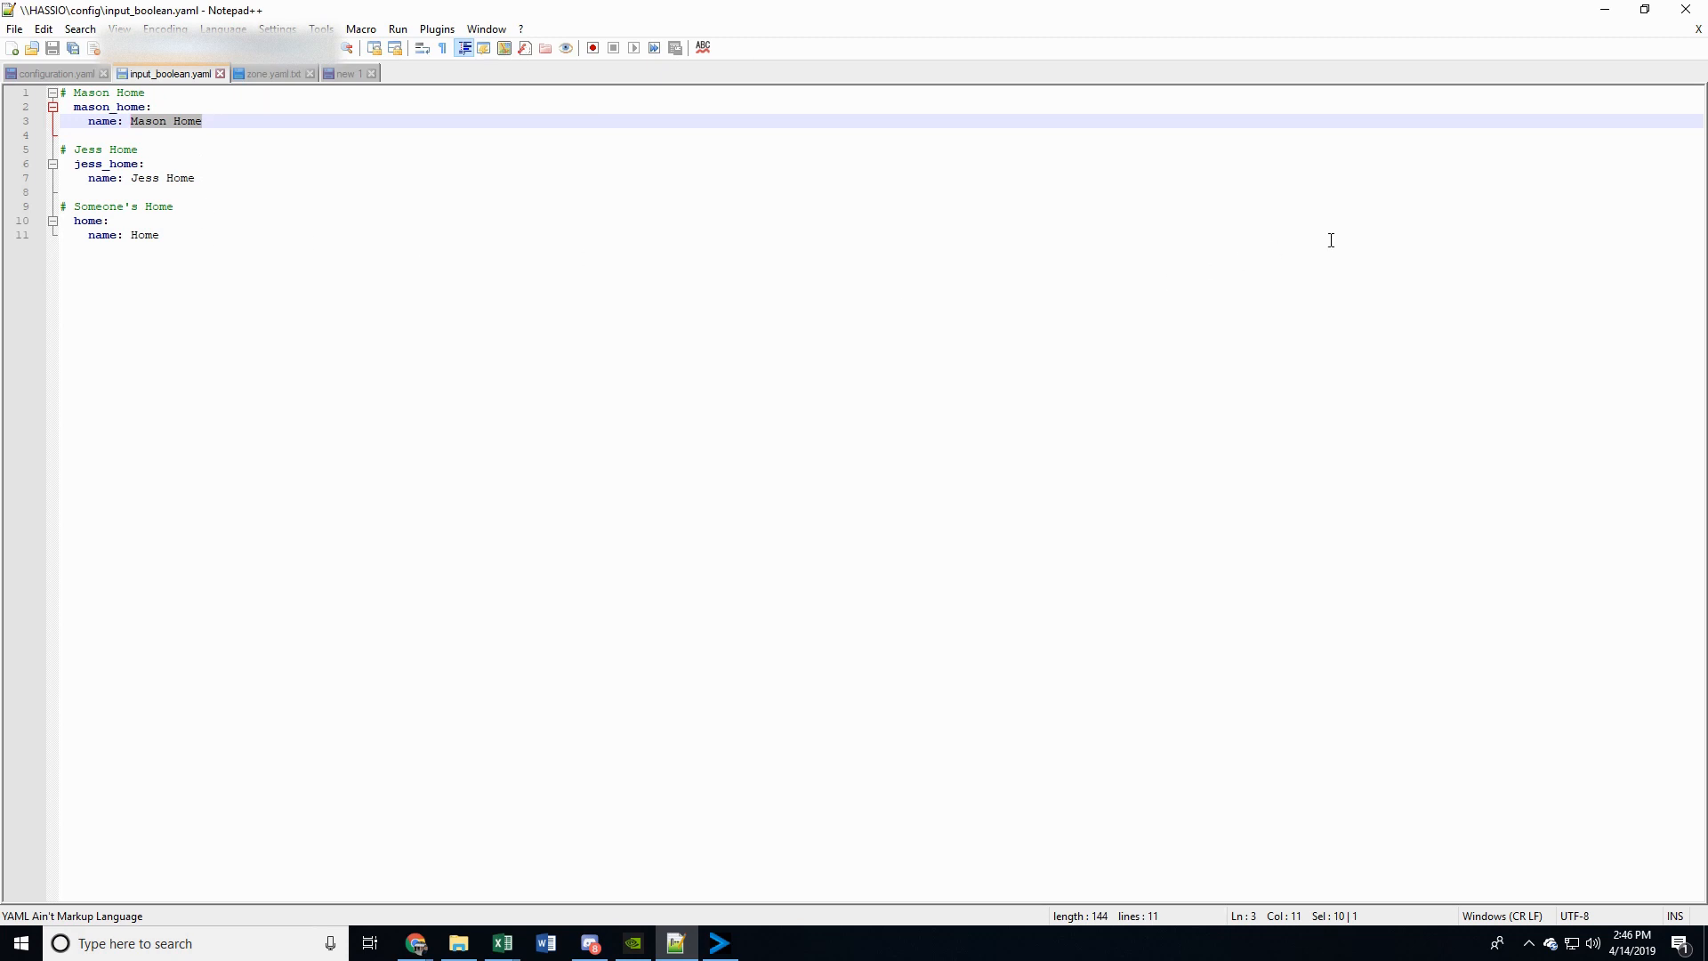
left_click(1606, 9)
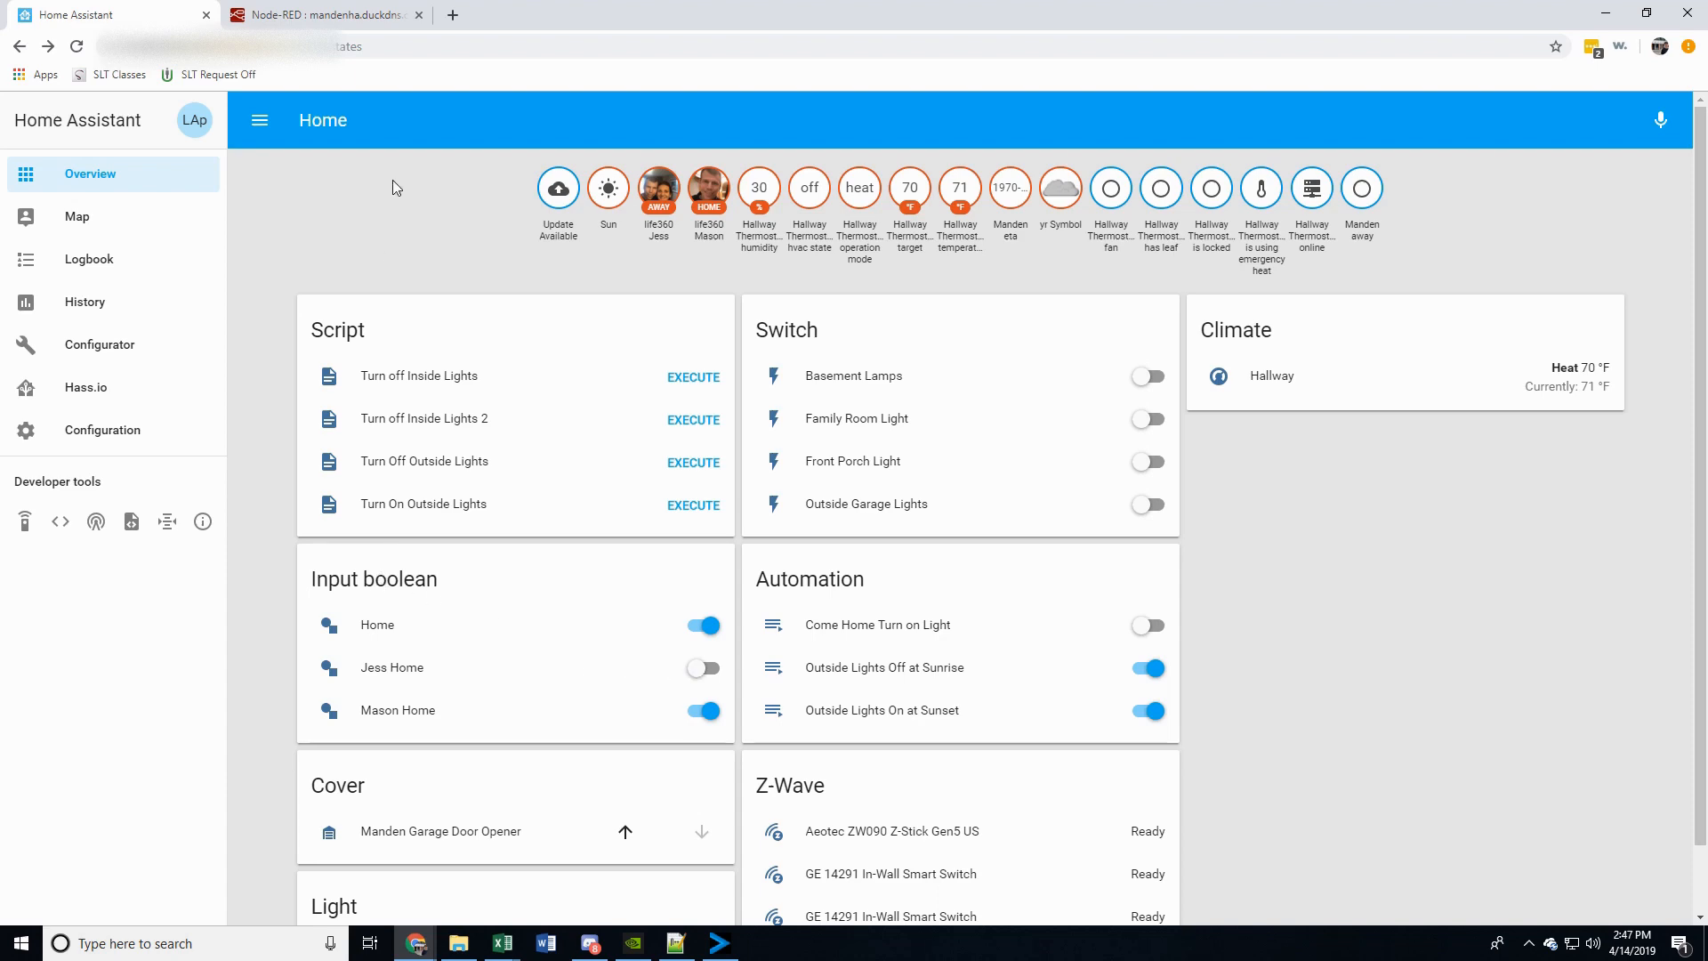
Switch to Node-RED and inspect the first resident's home state node and its linked call service node in the Presence Detection flow
left_click(350, 15)
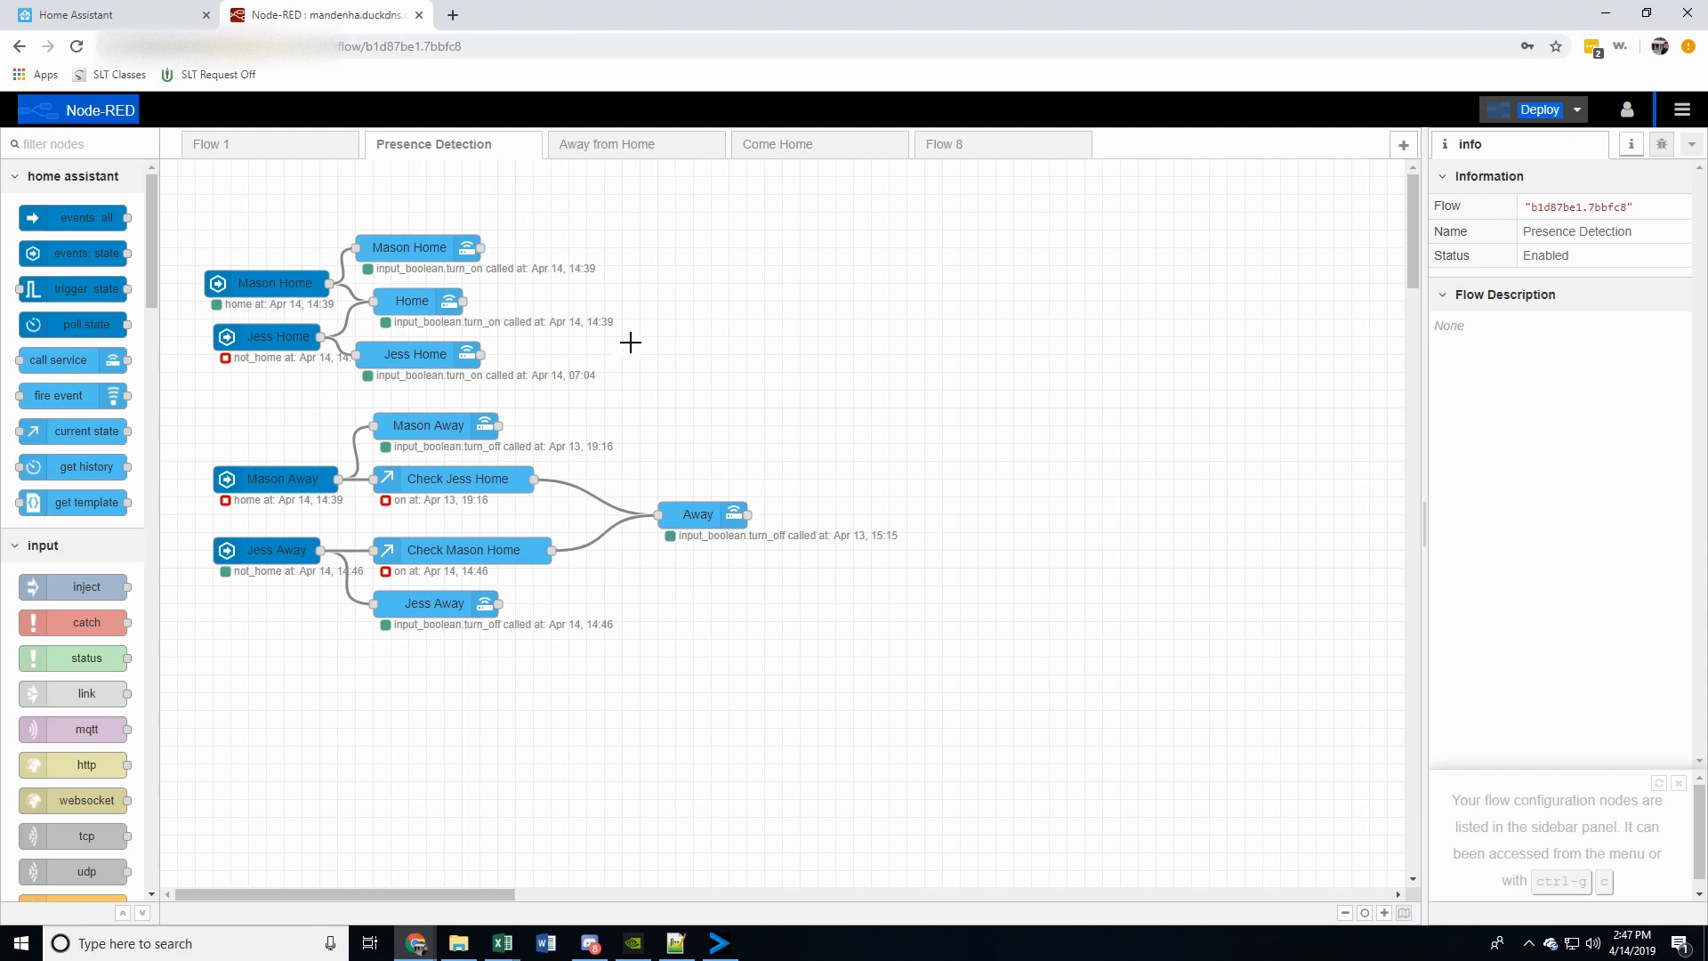
left_click(258, 283)
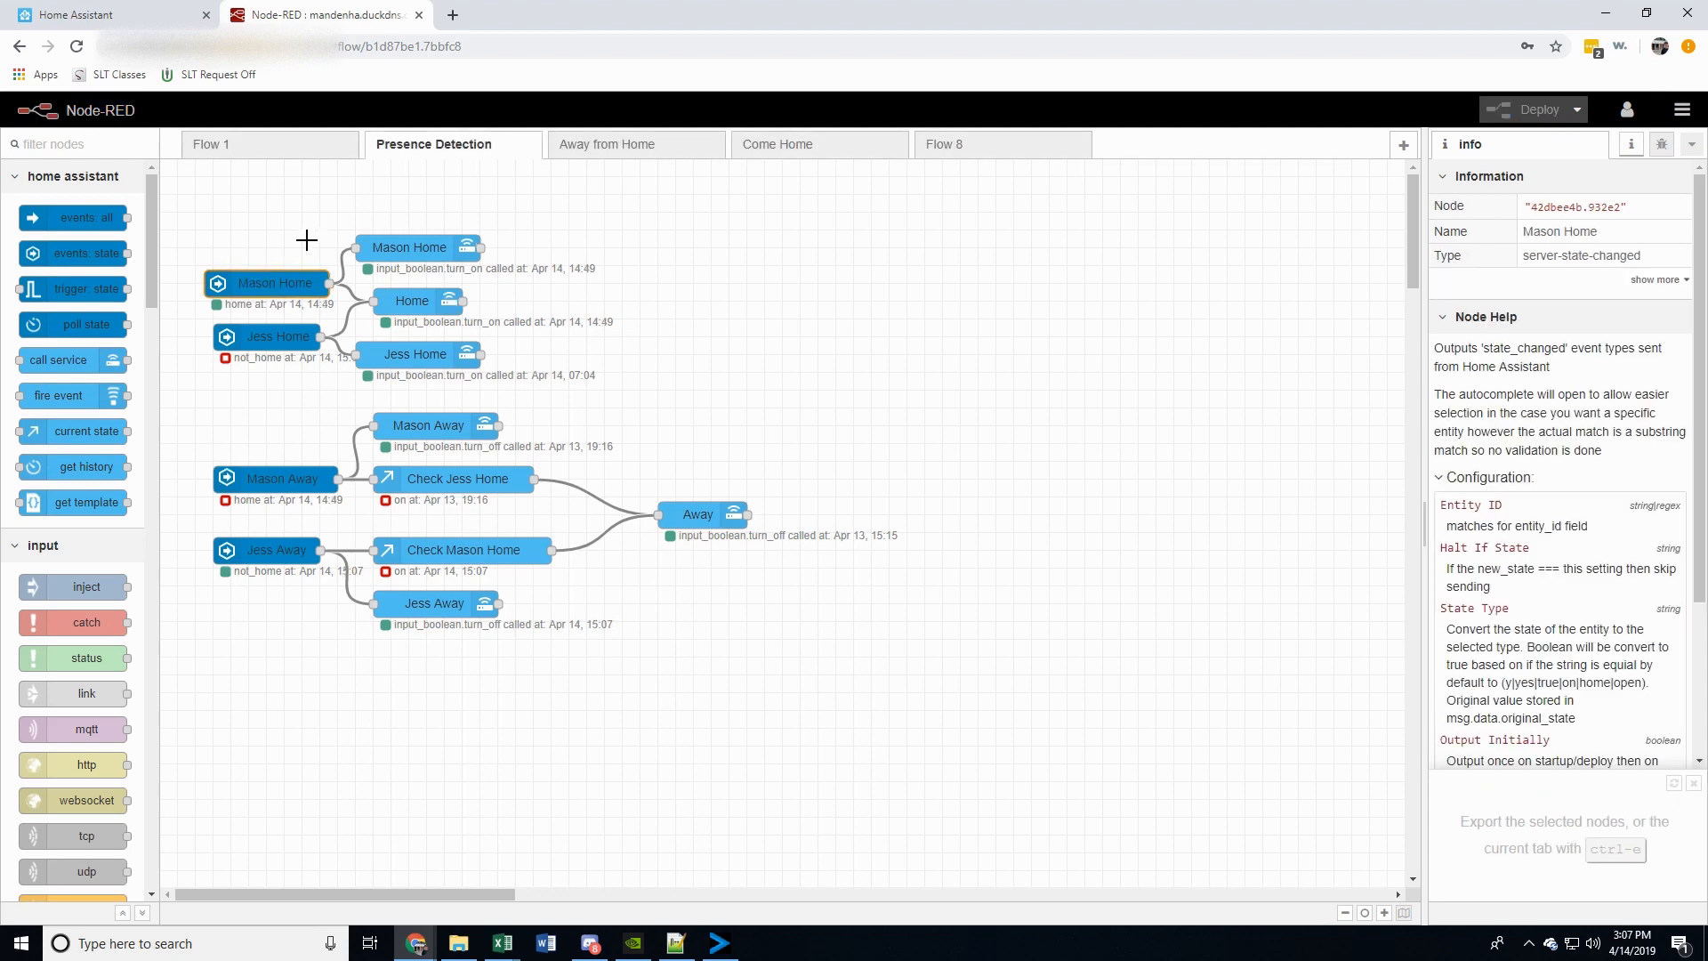
double_click(280, 283)
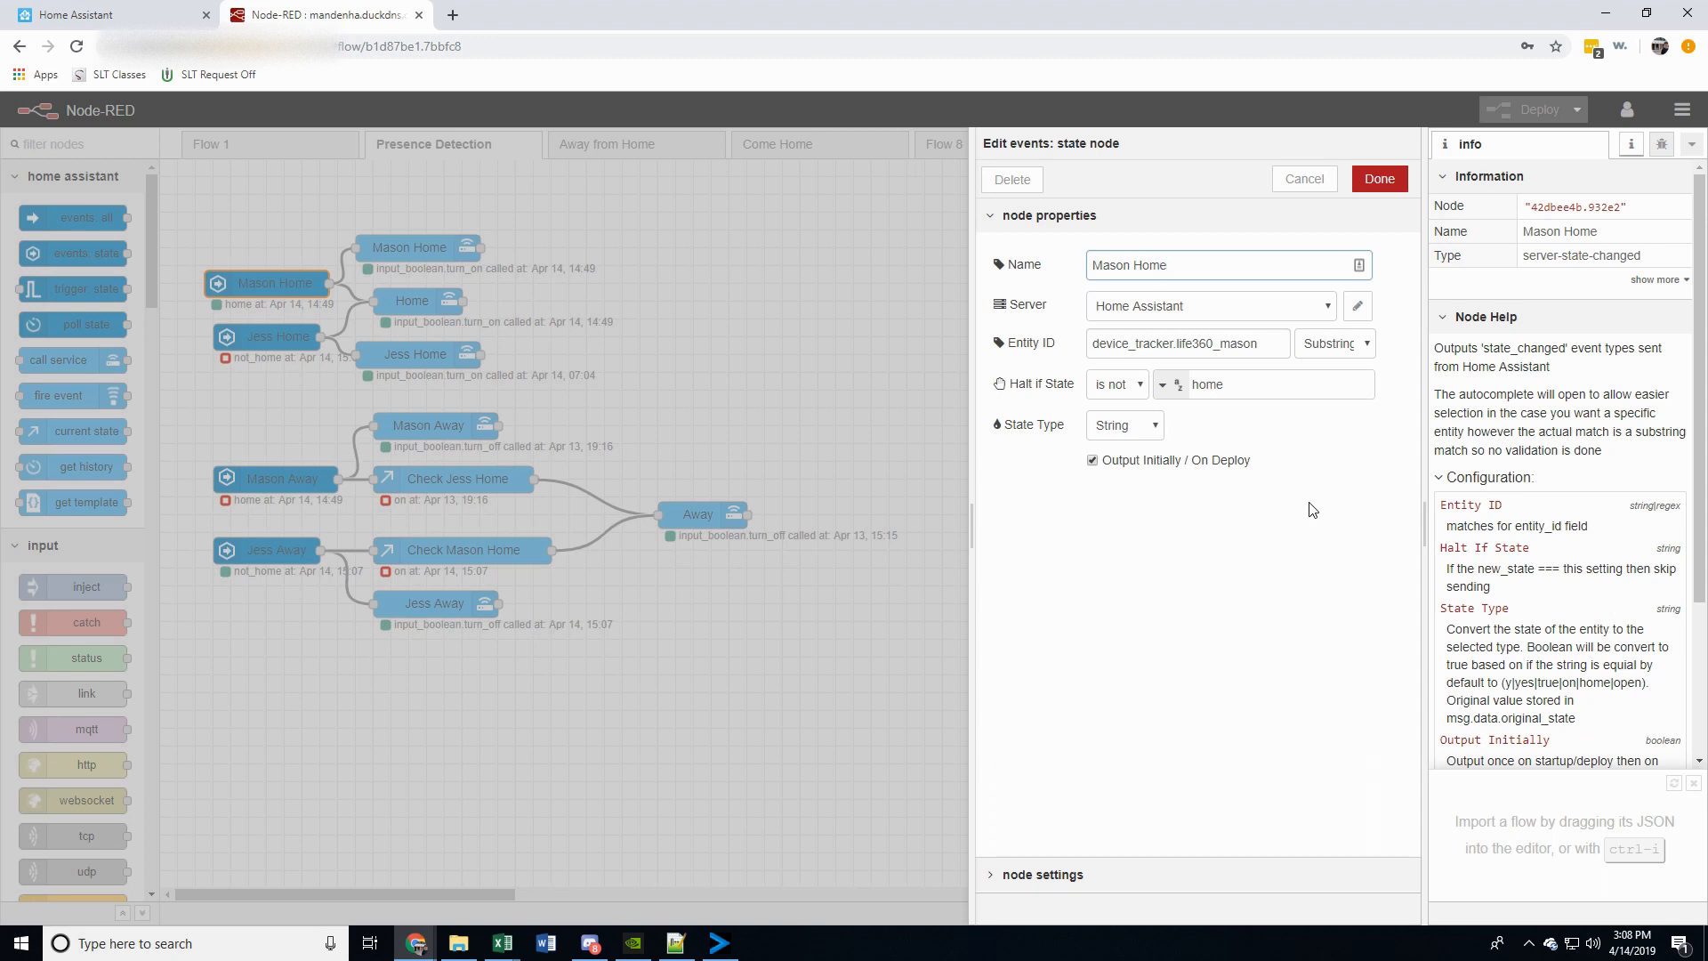
left_click_drag(1278, 345, 1094, 343)
left_click(1288, 445)
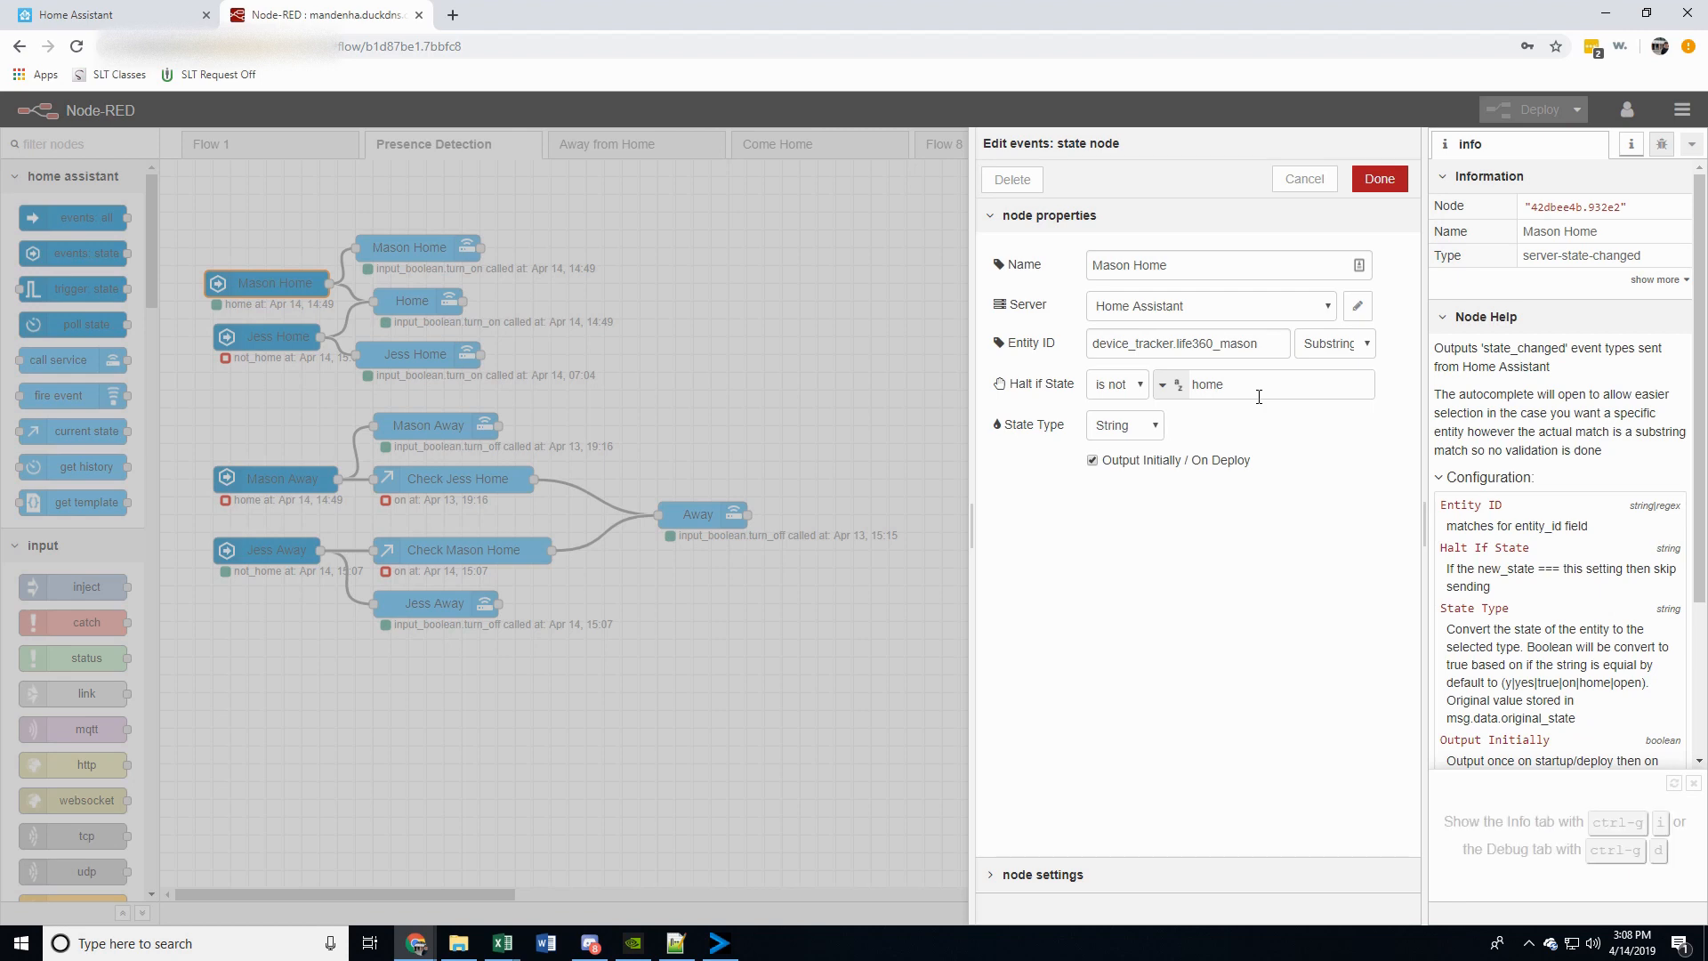
left_click(1300, 180)
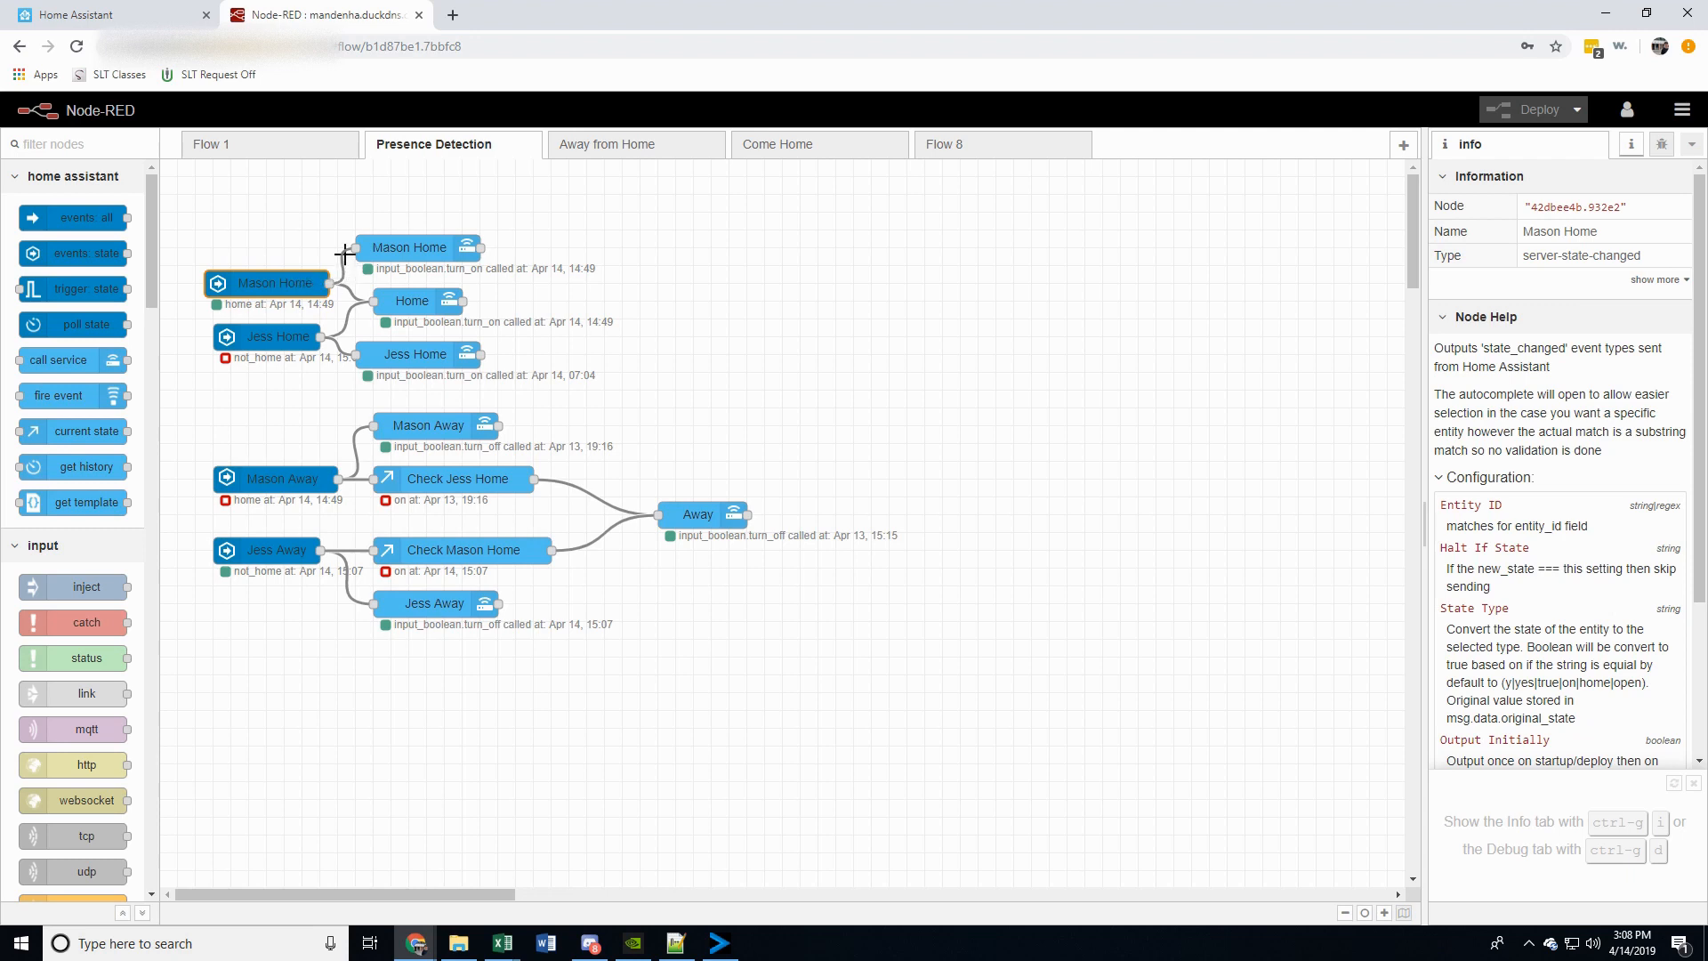
double_click(403, 246)
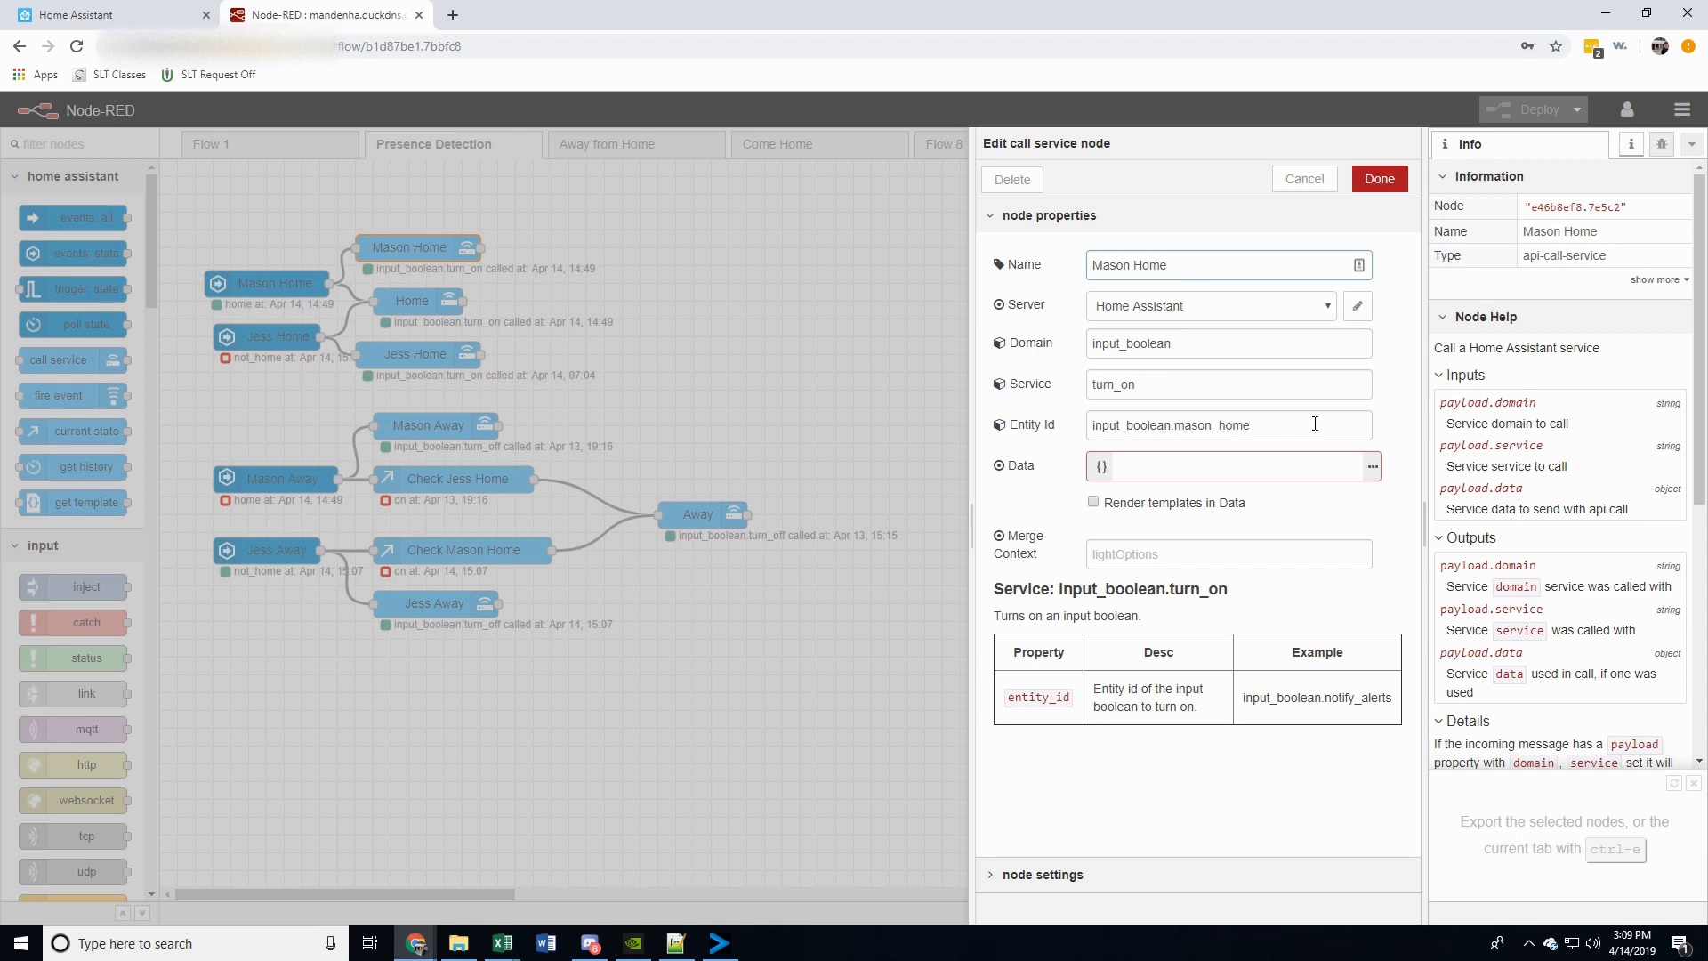
left_click(1304, 179)
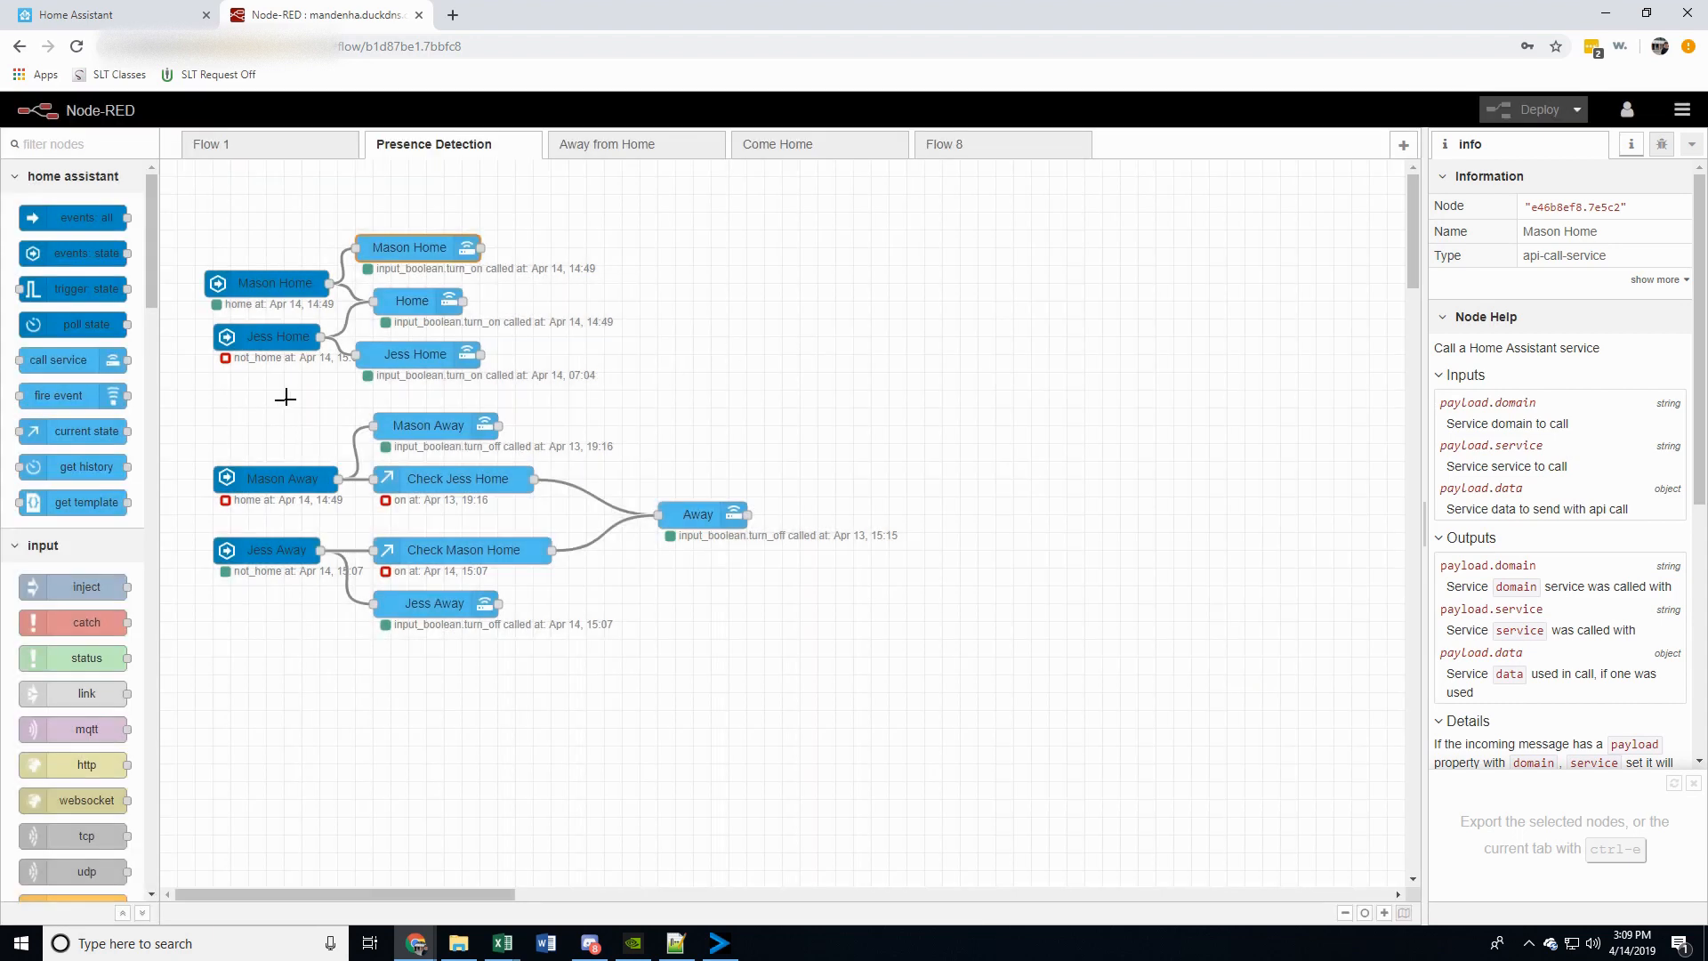
Inspect the second resident's home state node and call service node, plus the shared Home call service node
double_click(268, 338)
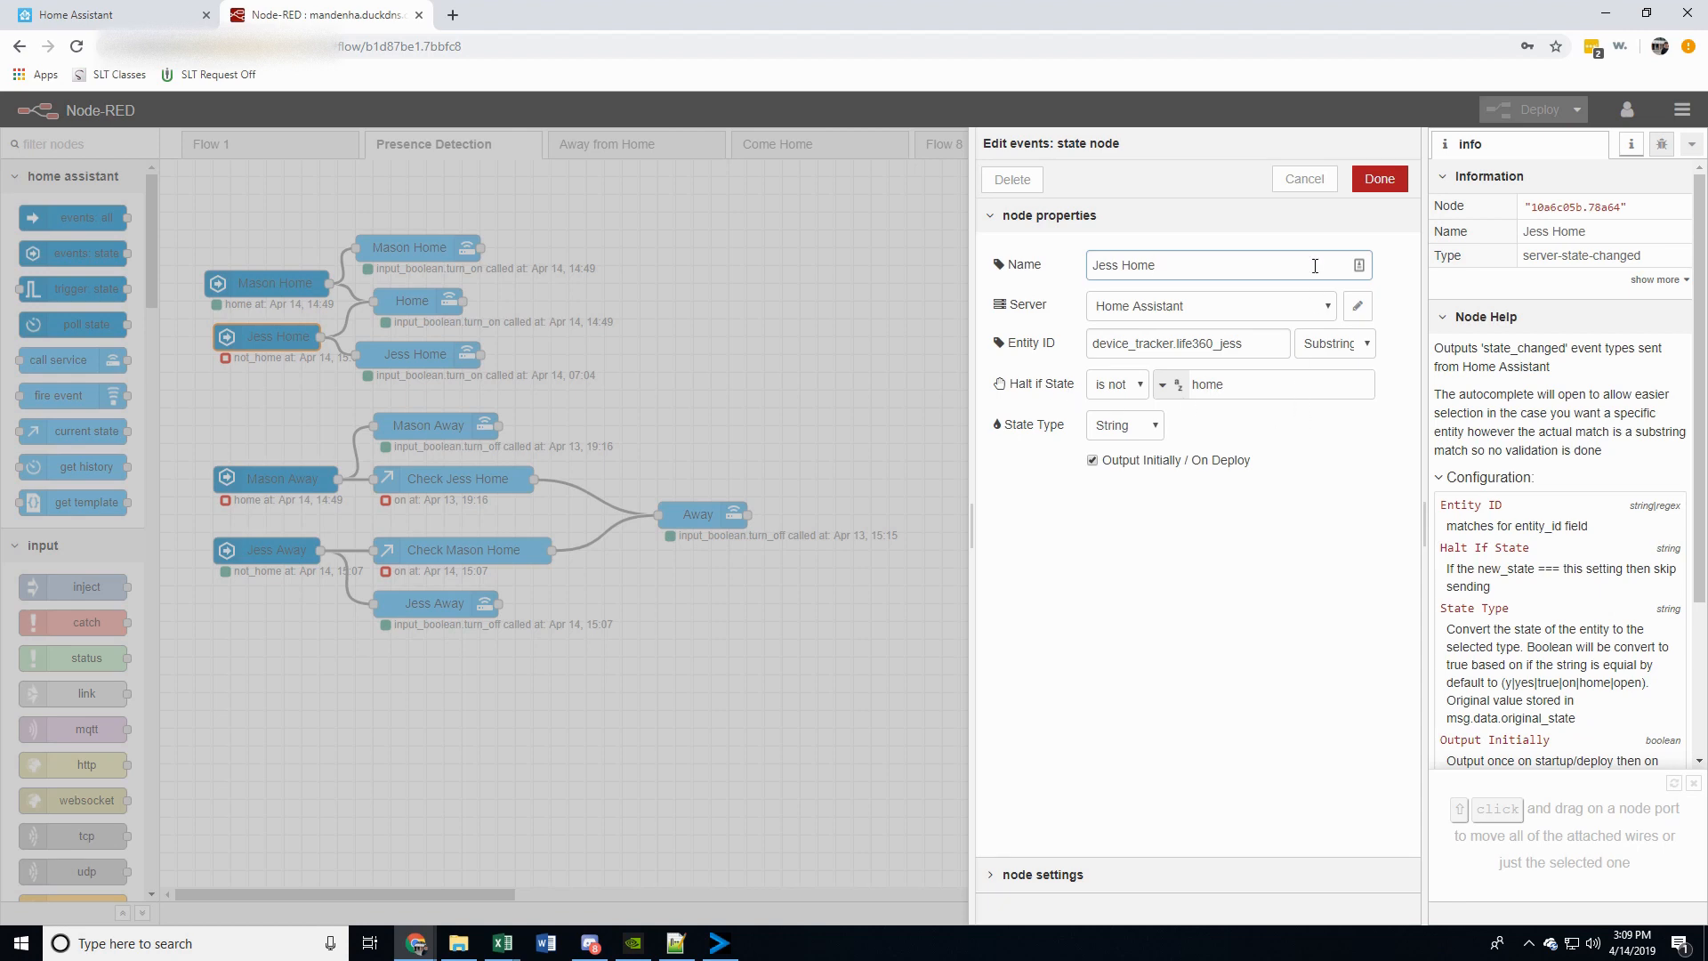
left_click(1306, 180)
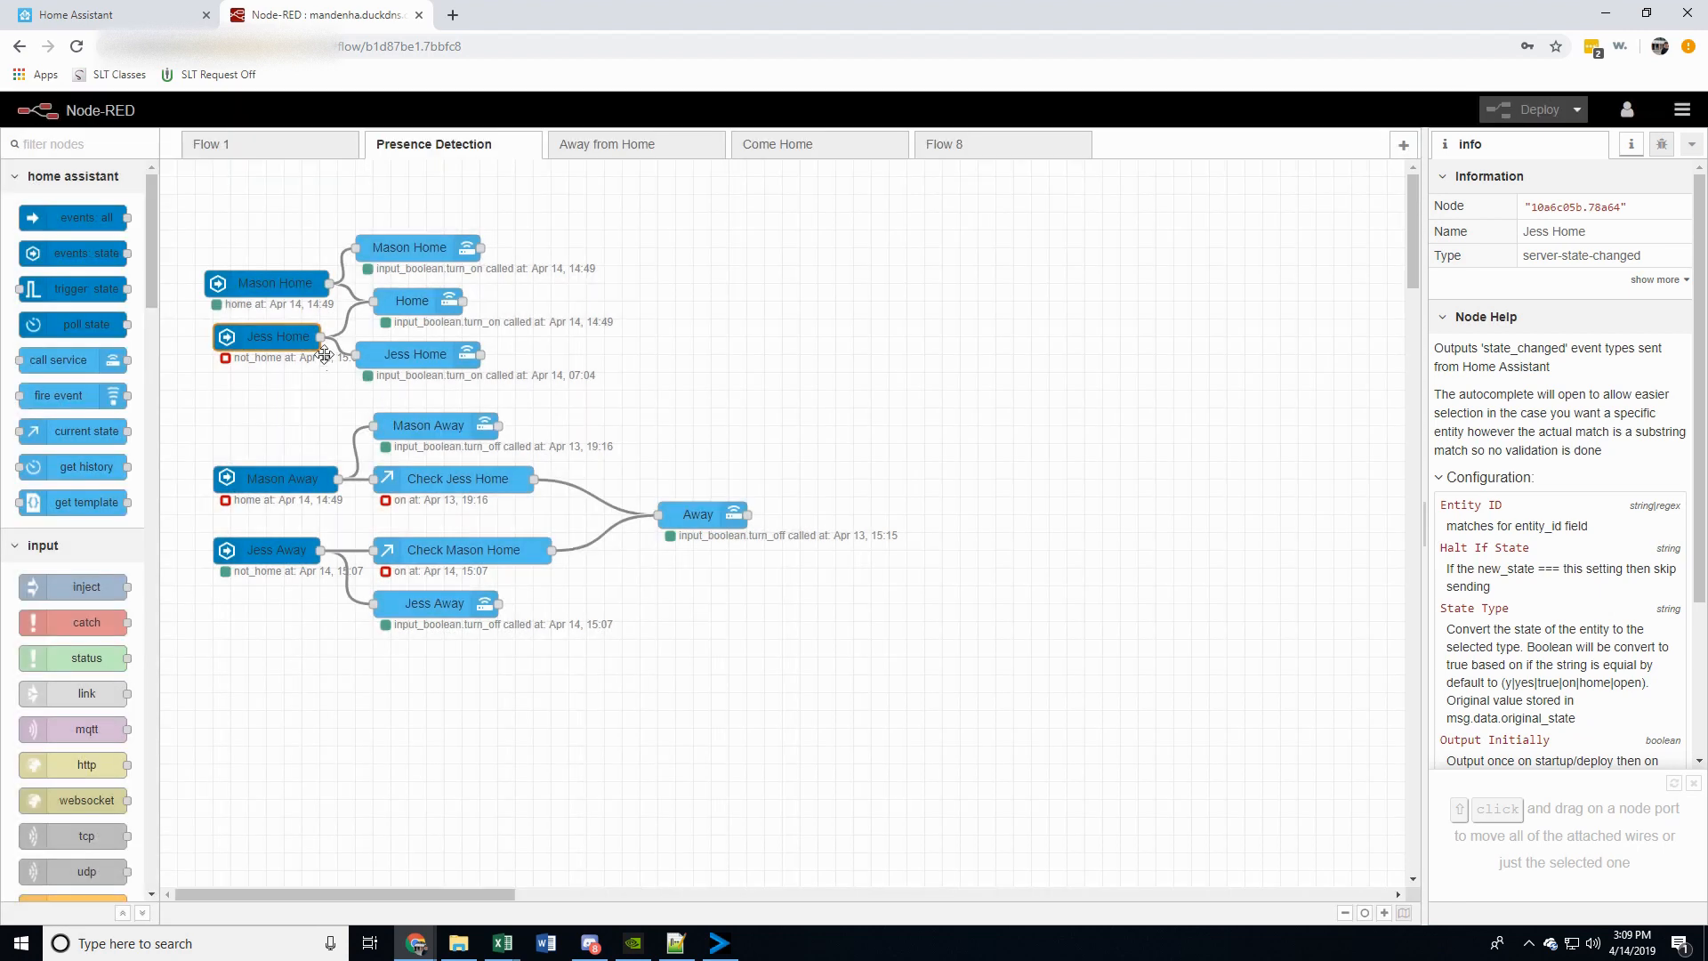
double_click(397, 354)
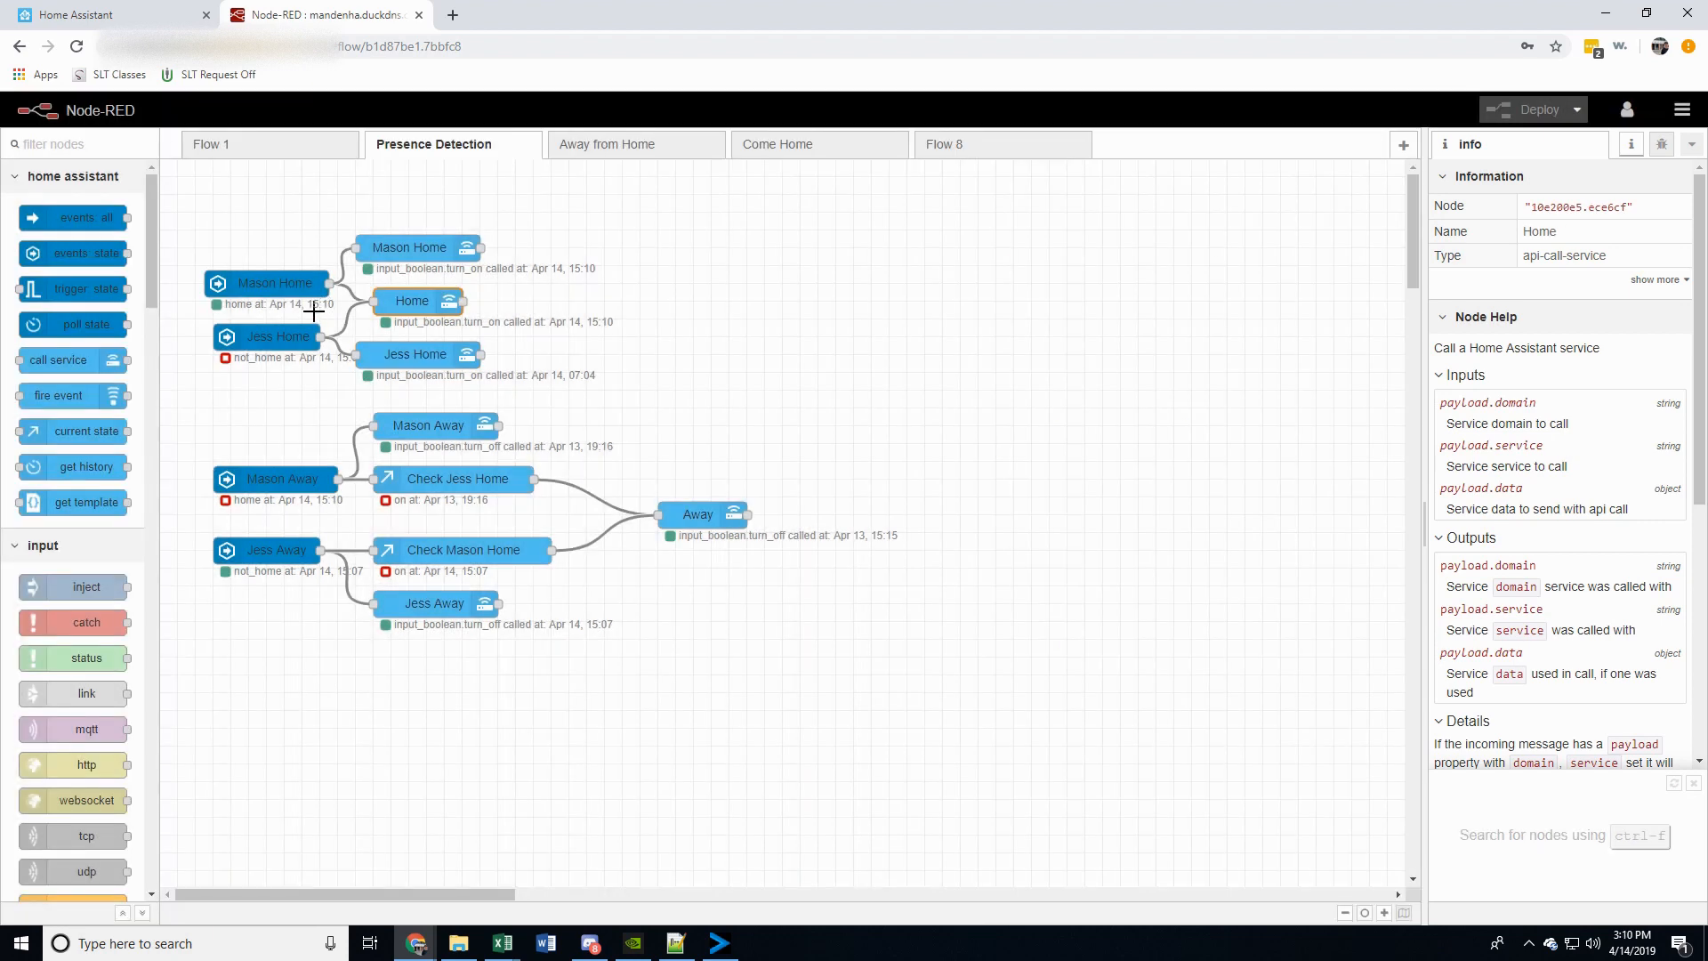
double_click(402, 301)
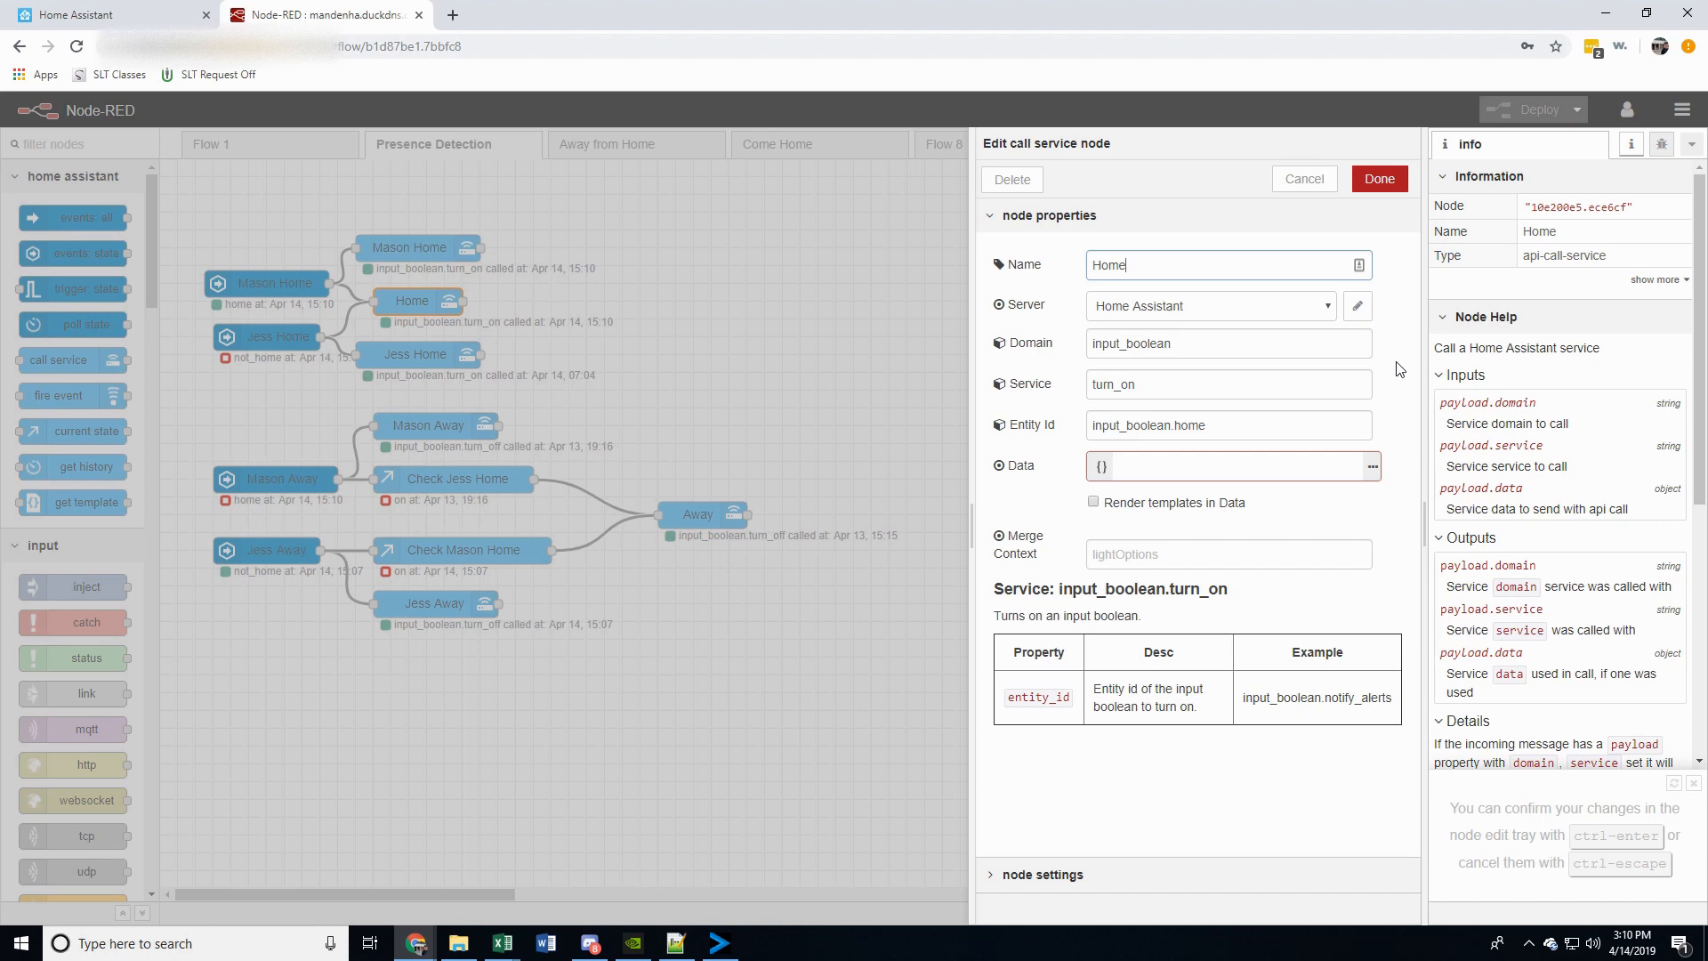
left_click(1305, 179)
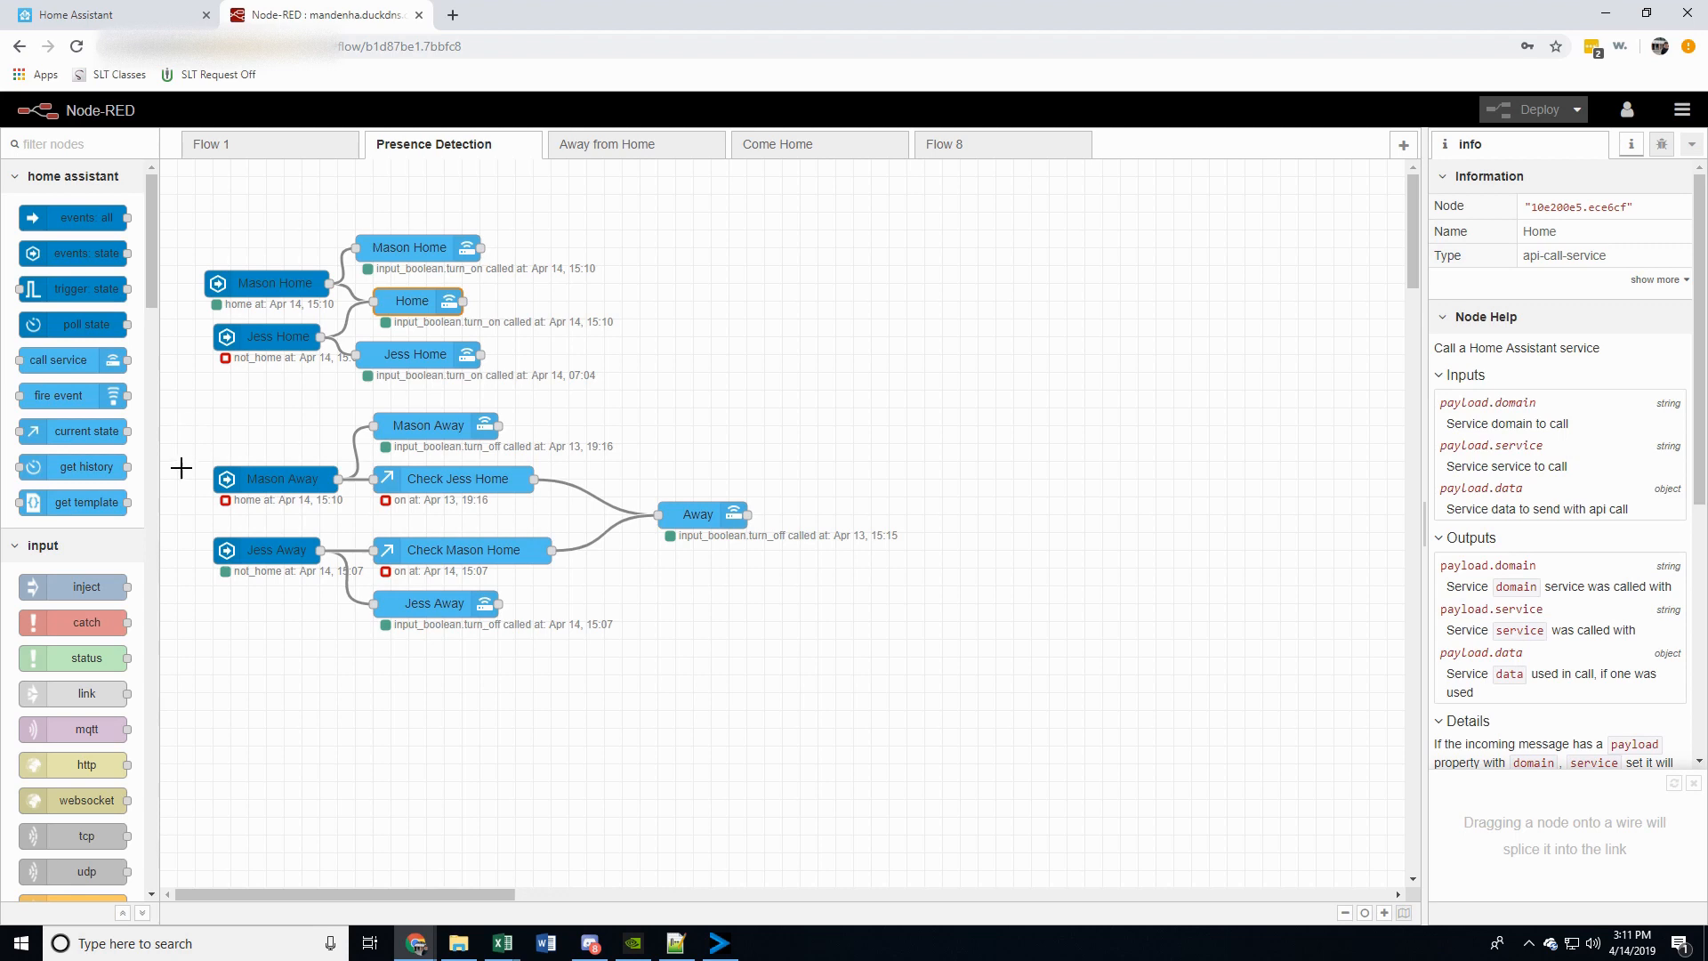
Inspect the first resident's away state node and the call service node that turns off their input boolean
double_click(262, 479)
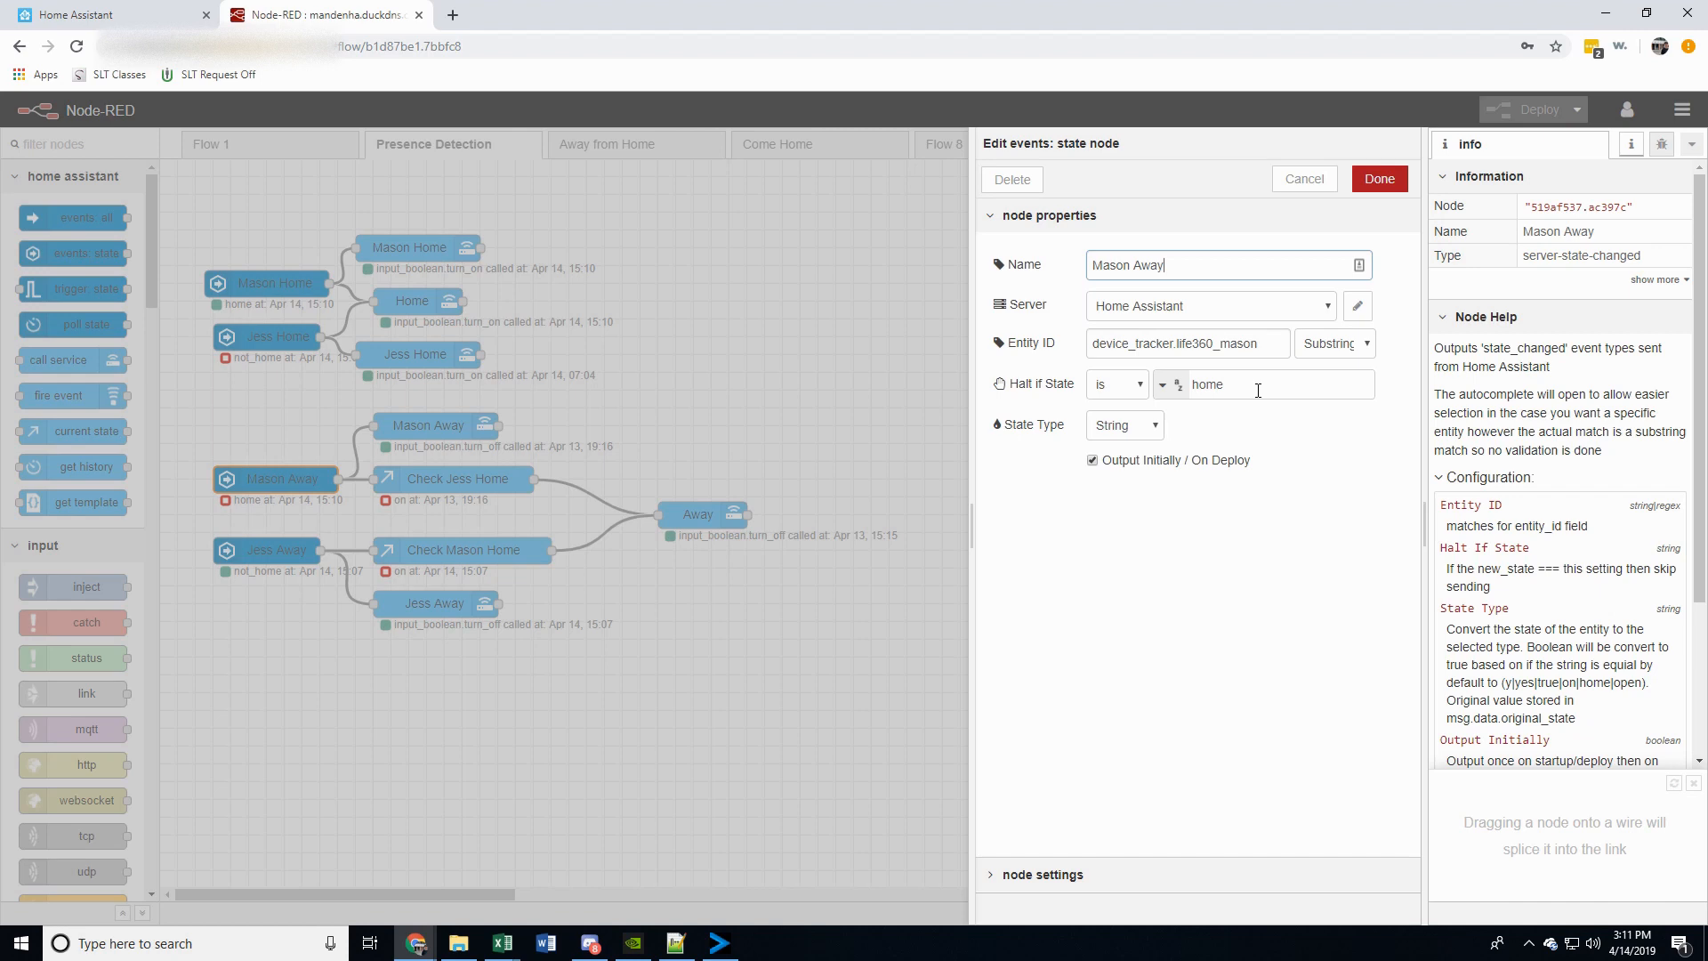
left_click(1300, 181)
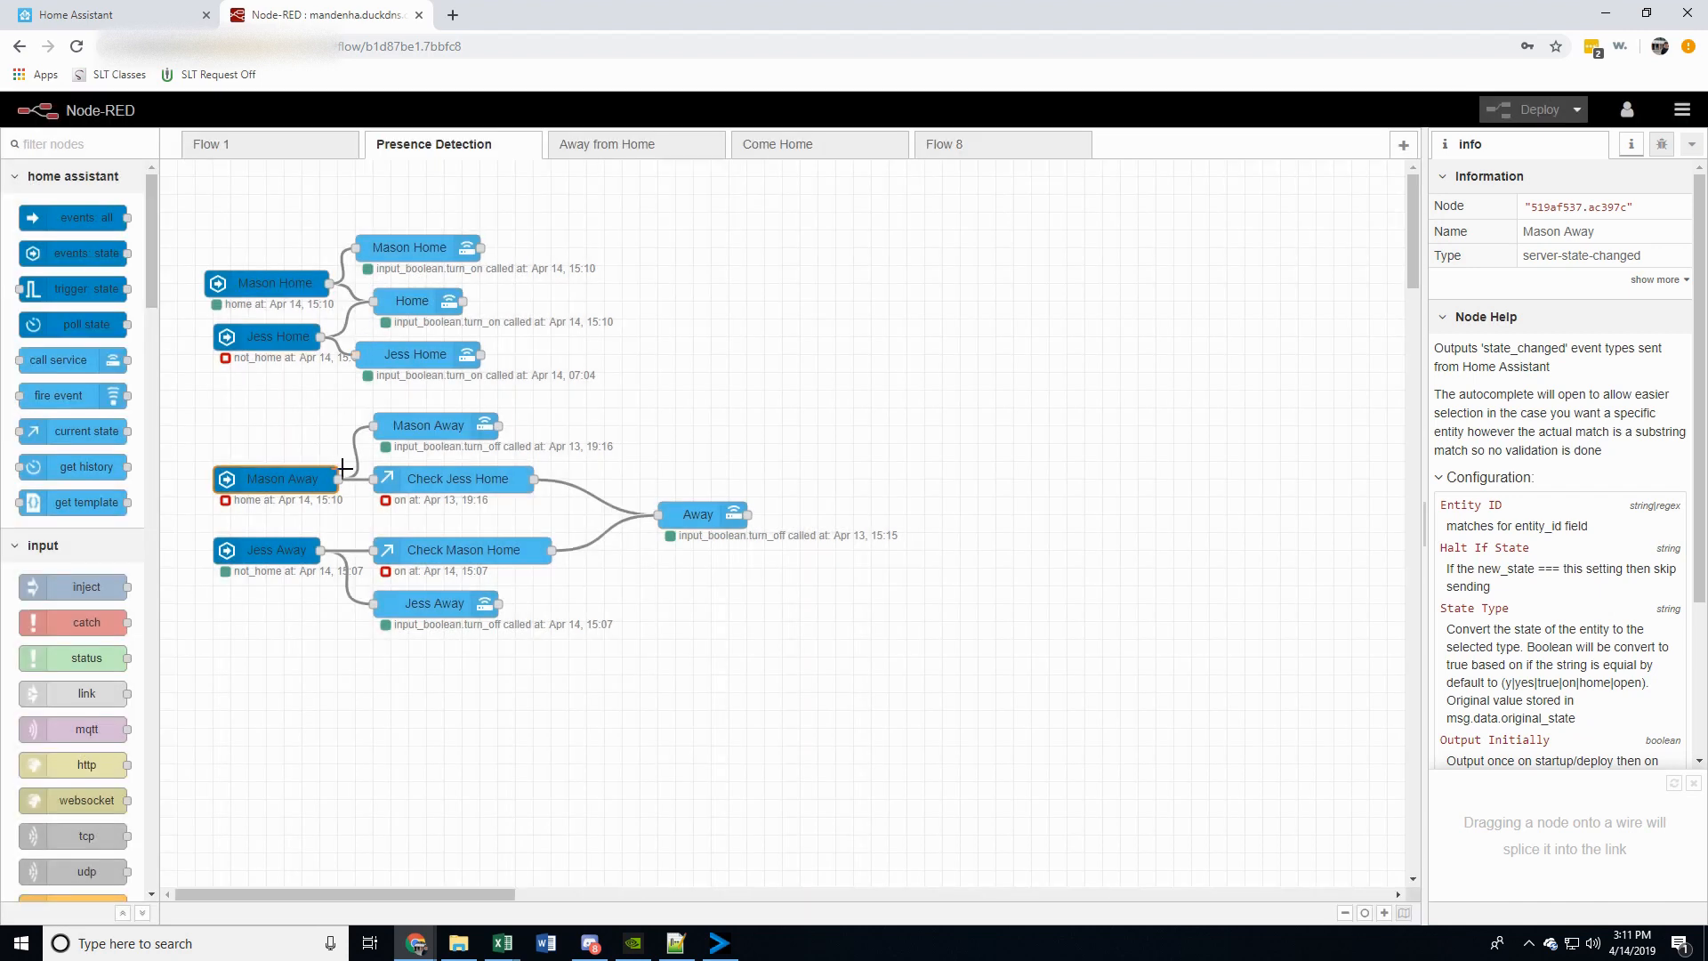
double_click(416, 423)
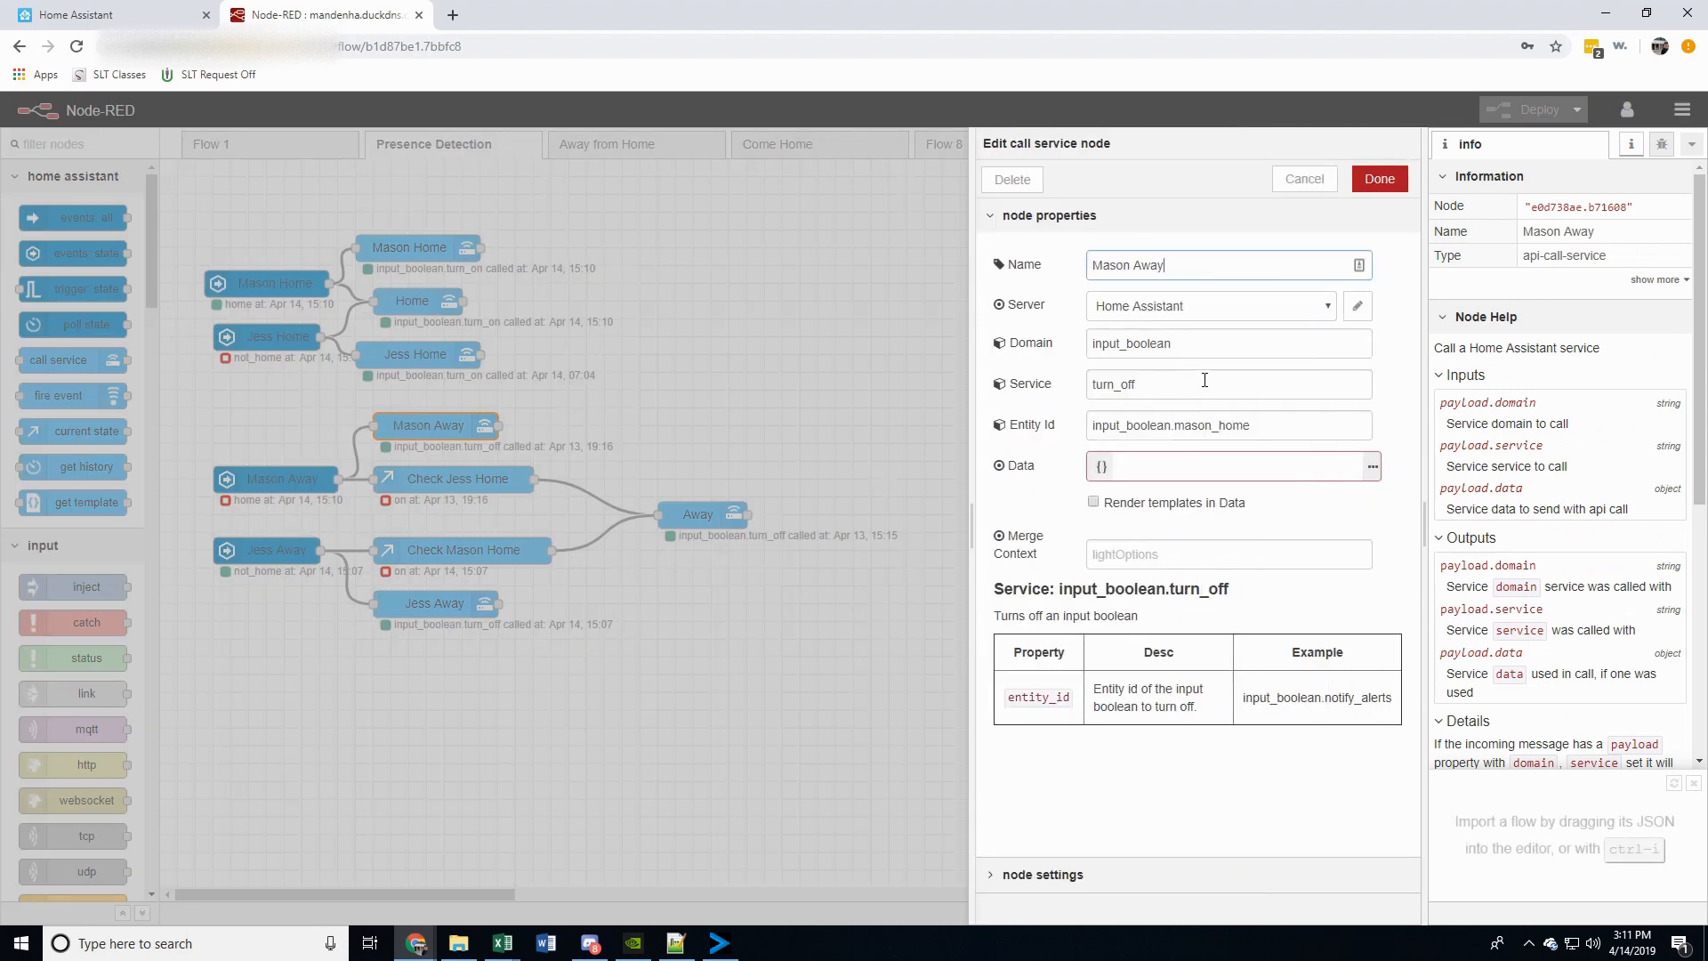
left_click(1304, 179)
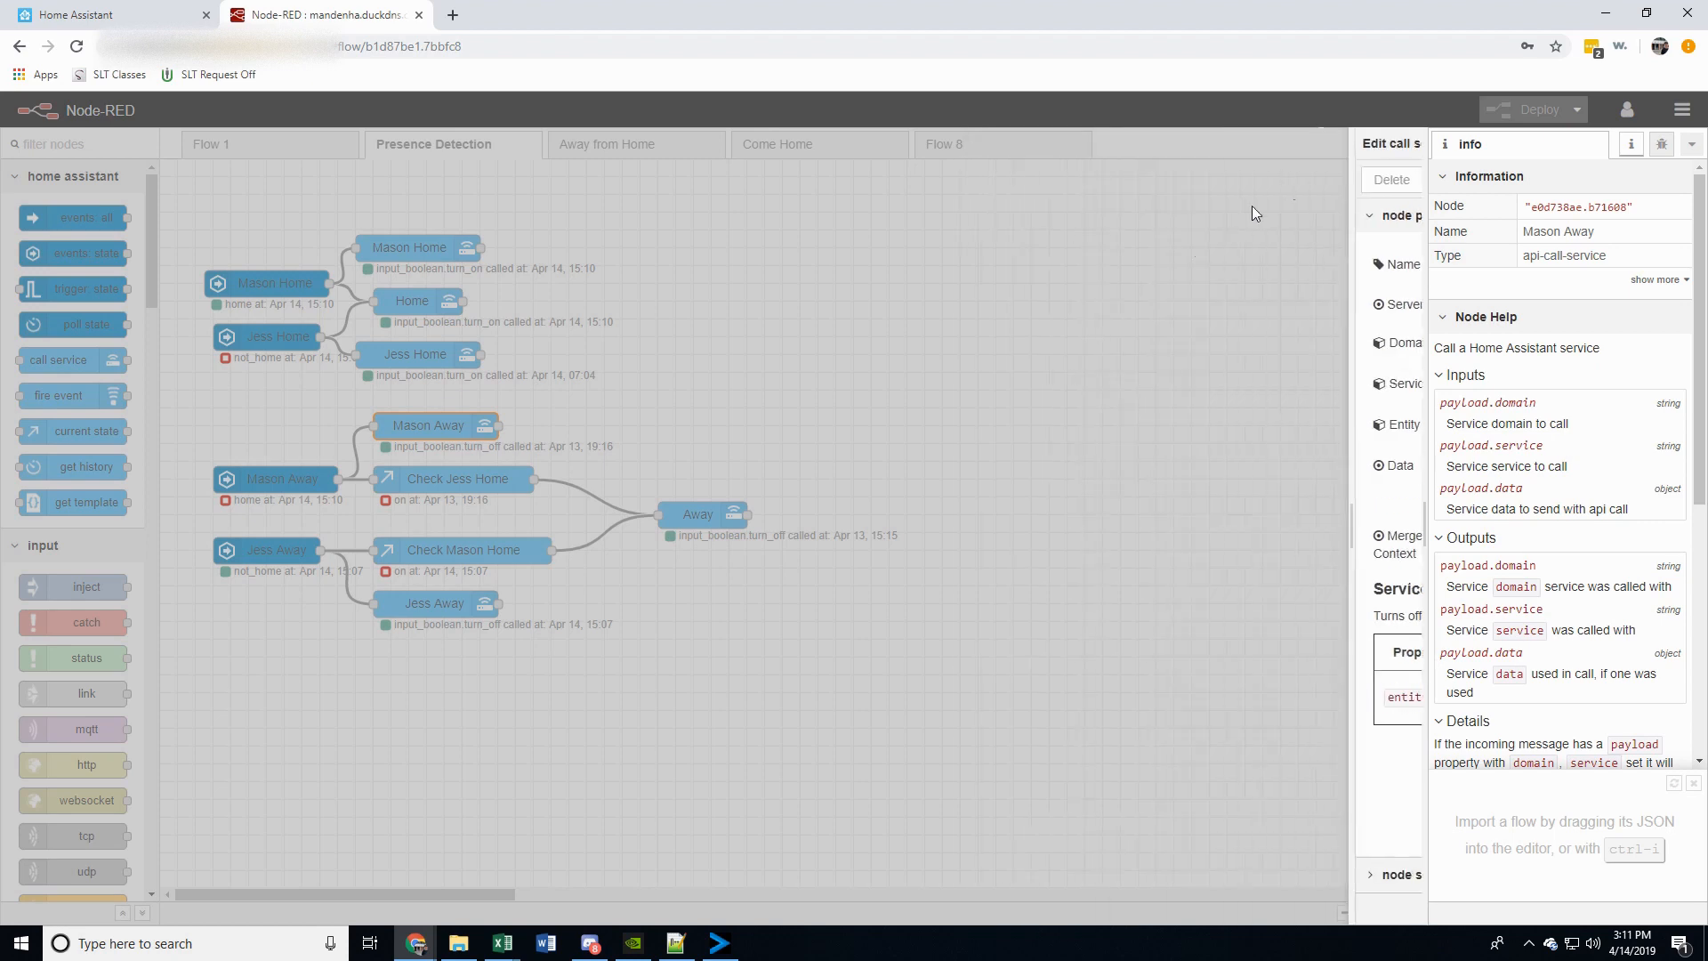
Inspect the second resident's away state node and the call service node that turns off their input boolean
double_click(274, 550)
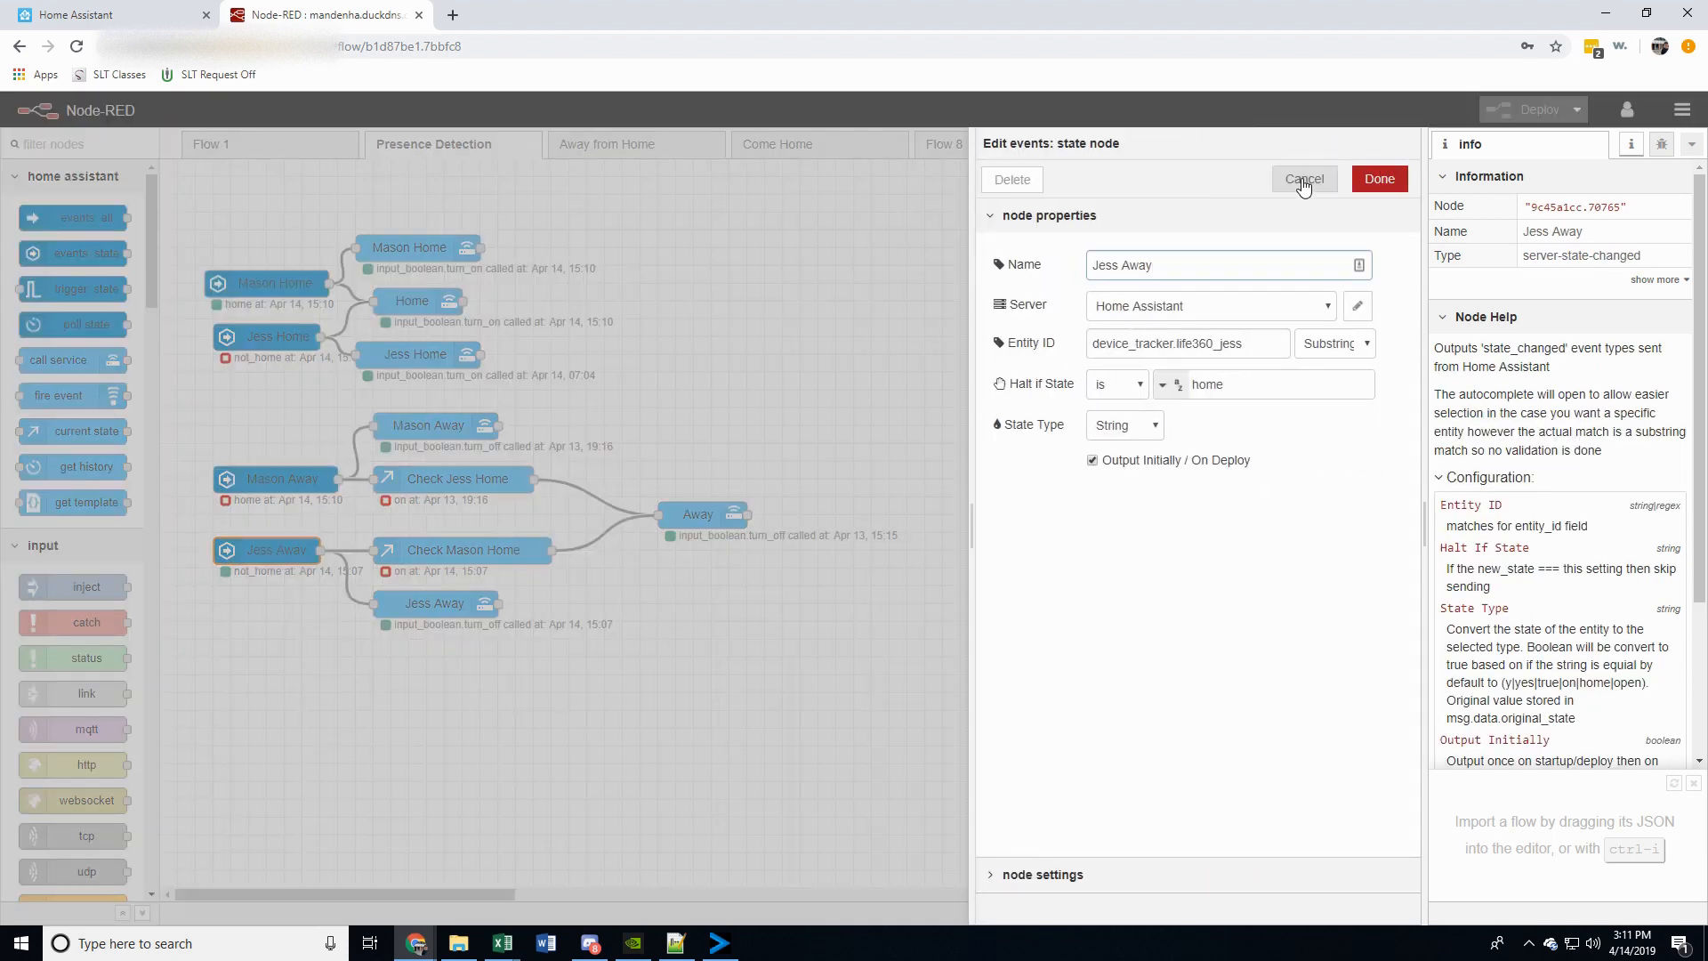
left_click(1304, 179)
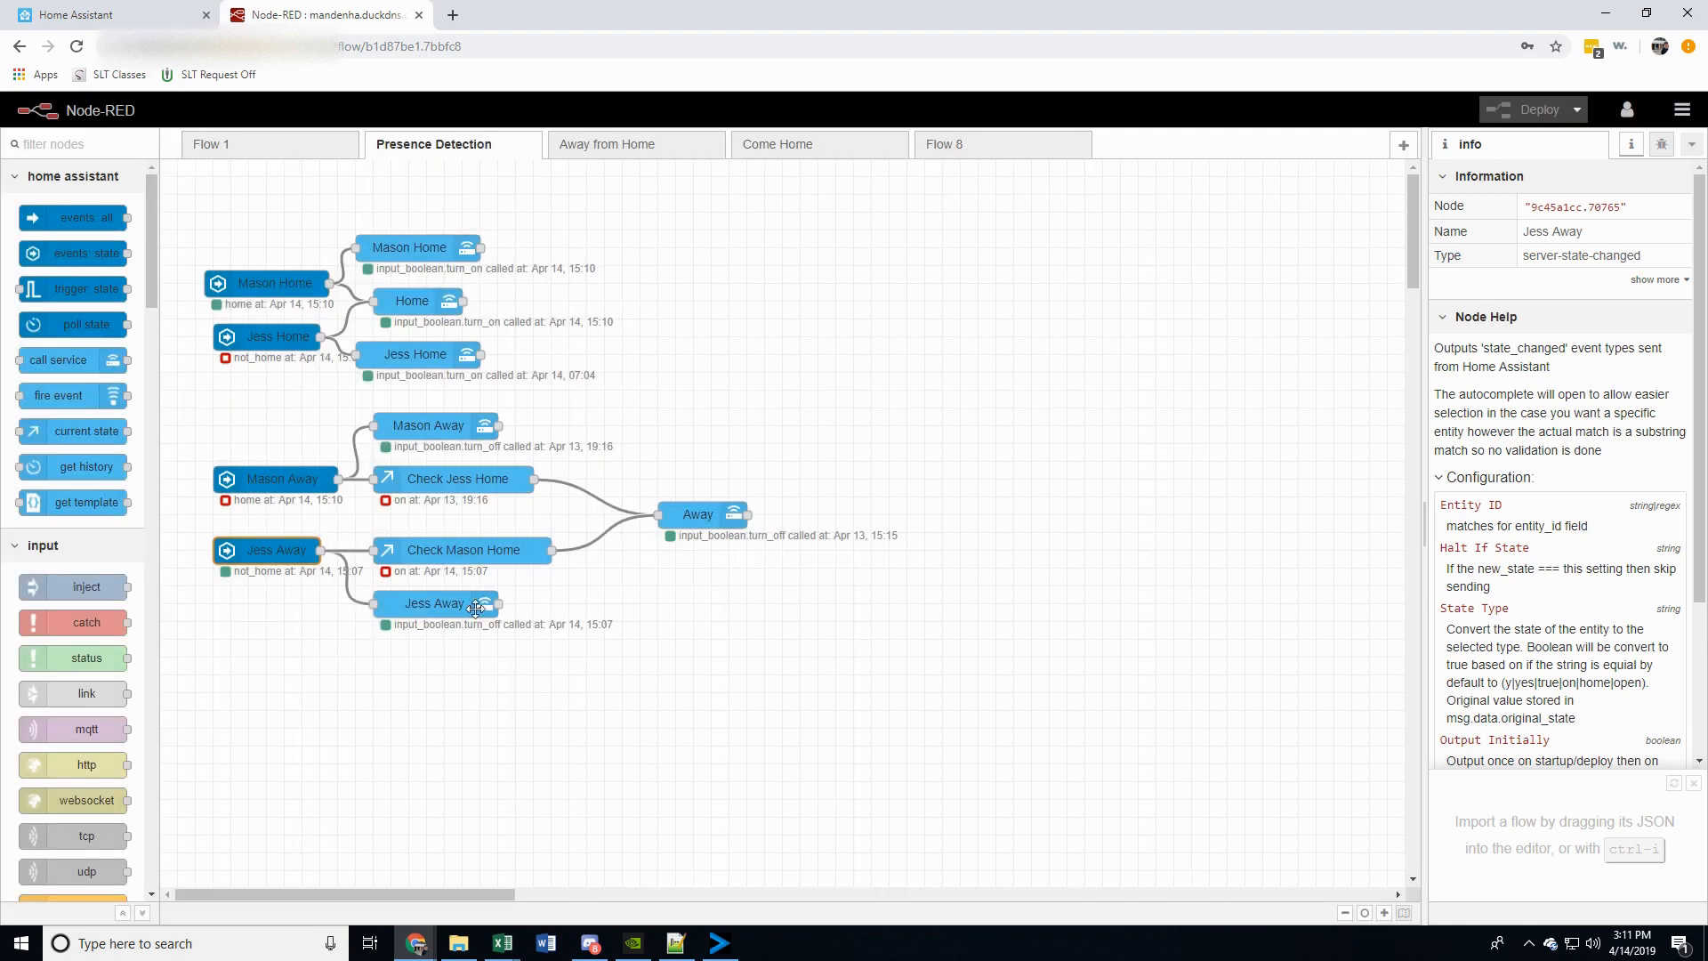
double_click(436, 603)
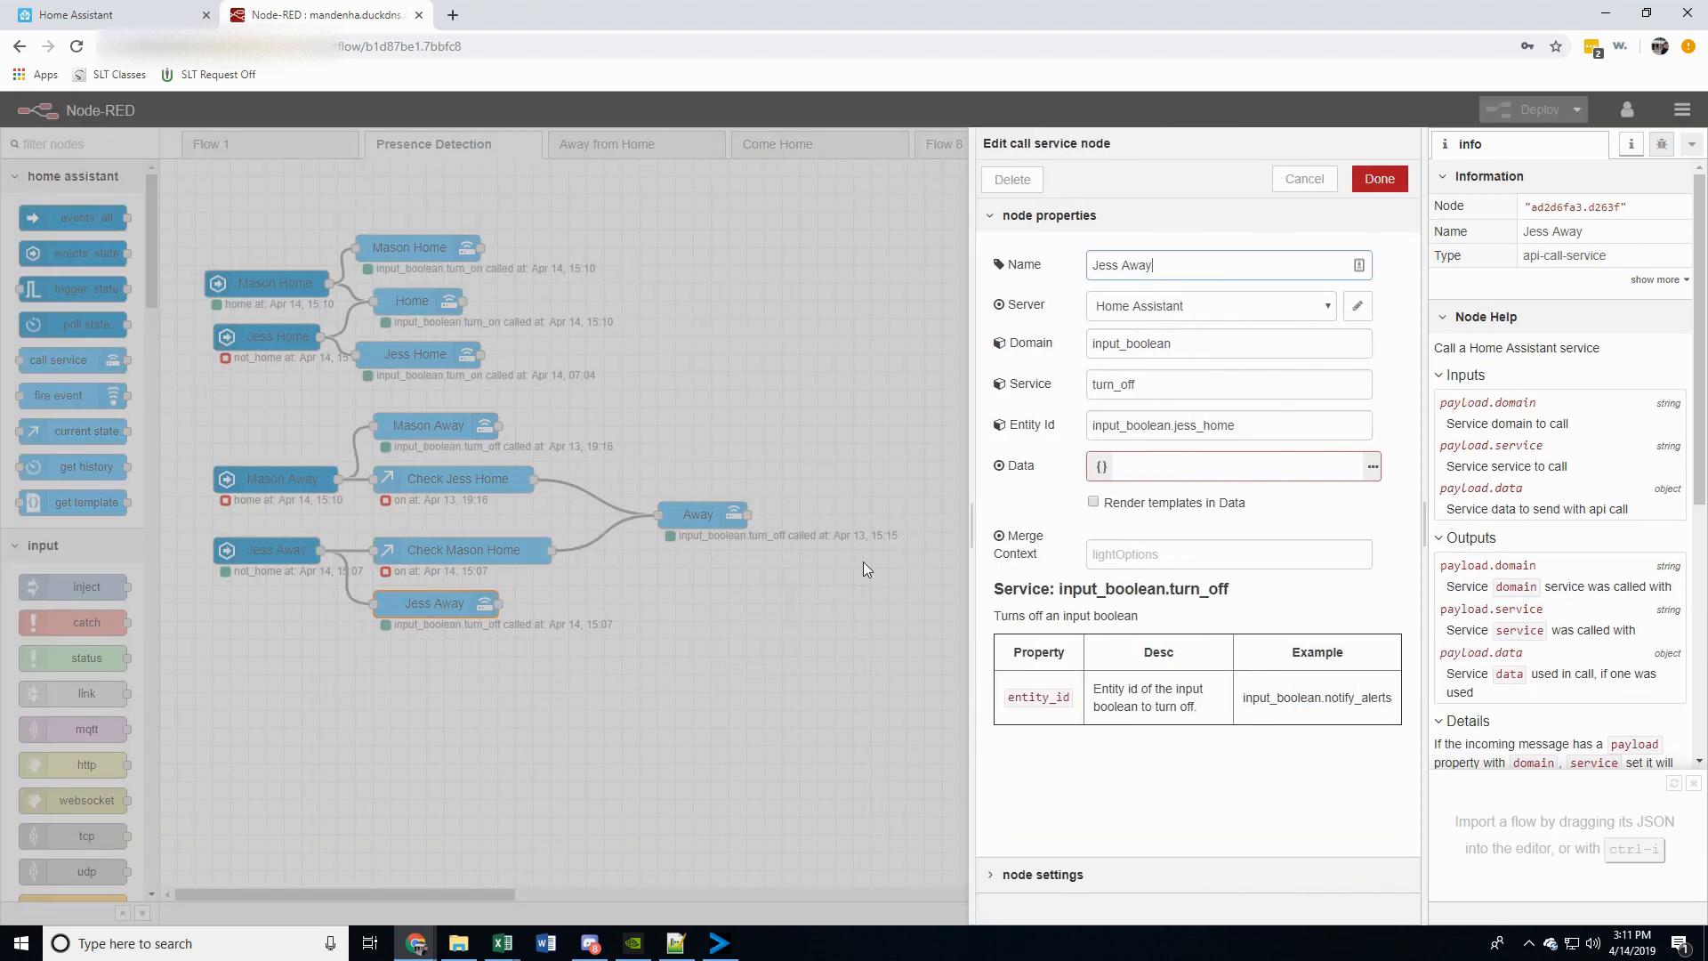
left_click(1305, 179)
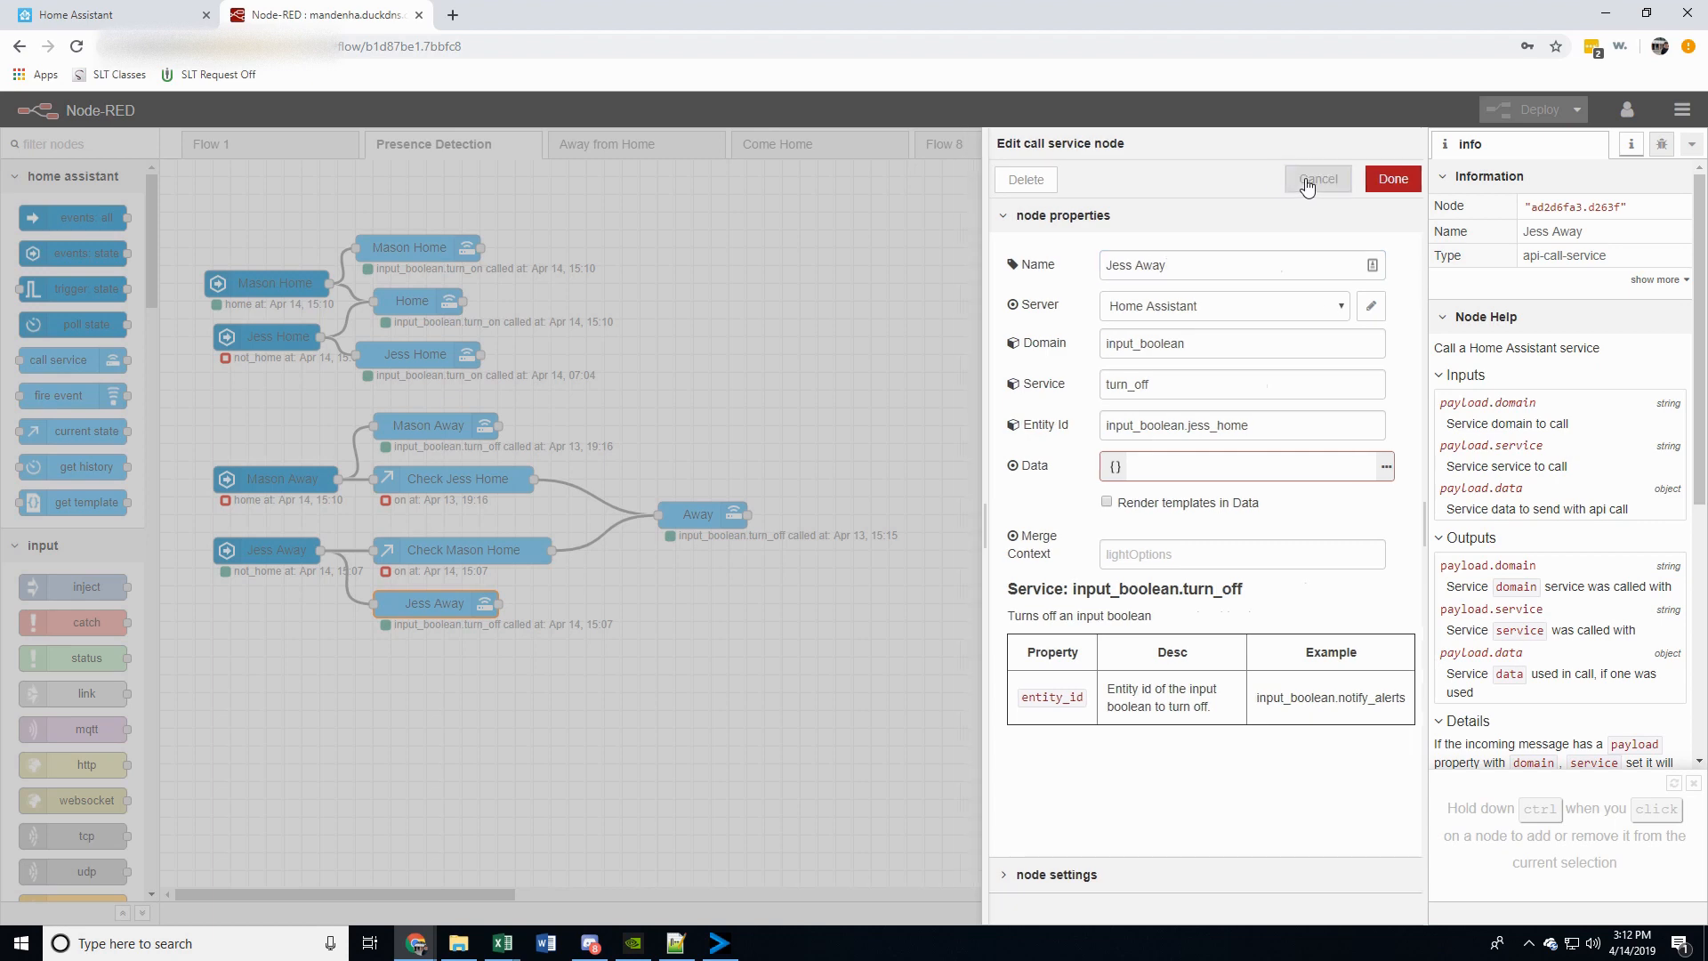
Examine the two current state nodes that check whether the other resident is home and the shared Away call service node
left_click(381, 485)
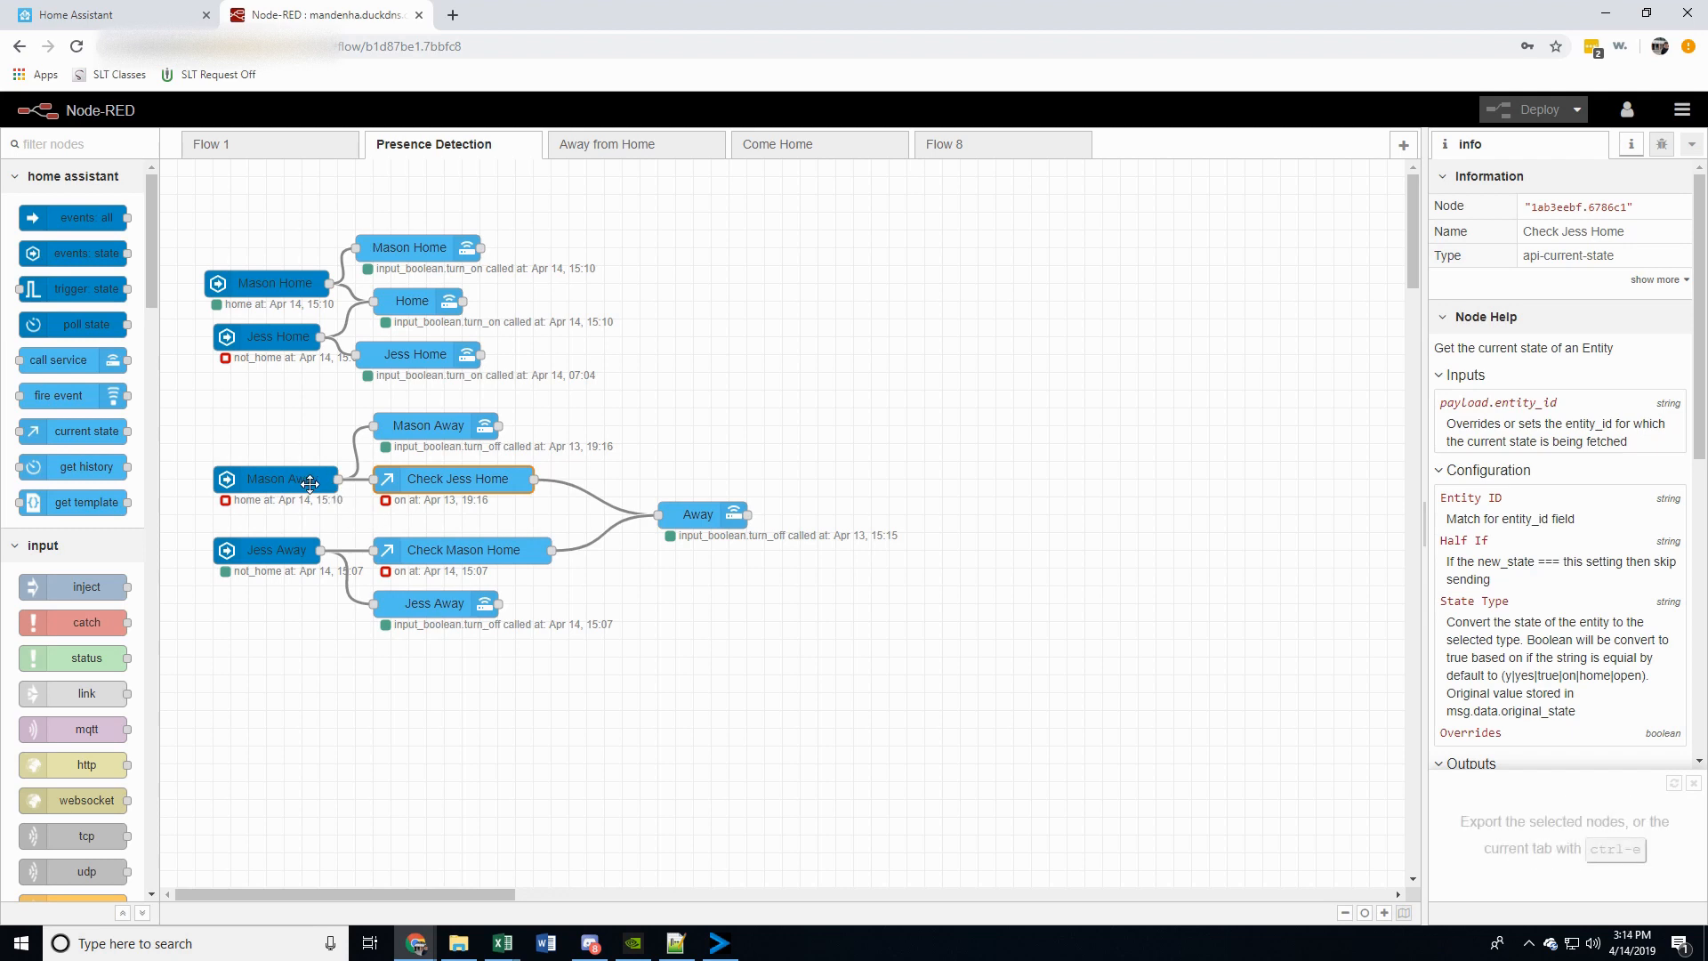
double_click(420, 478)
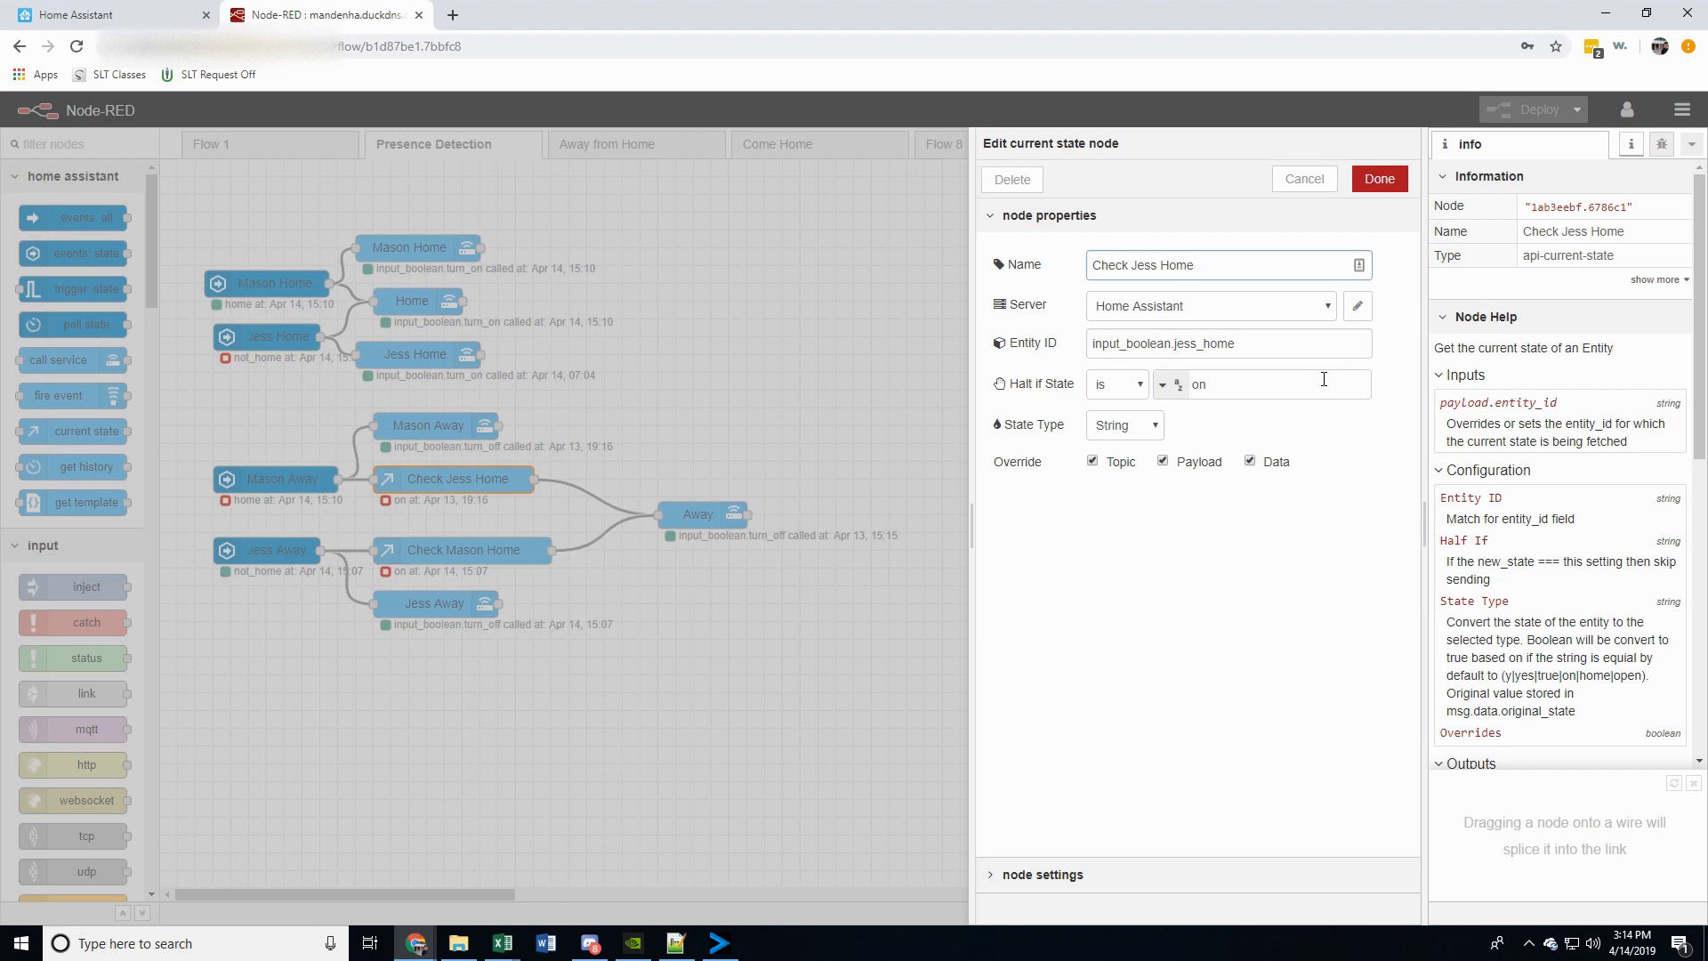
left_click(1304, 179)
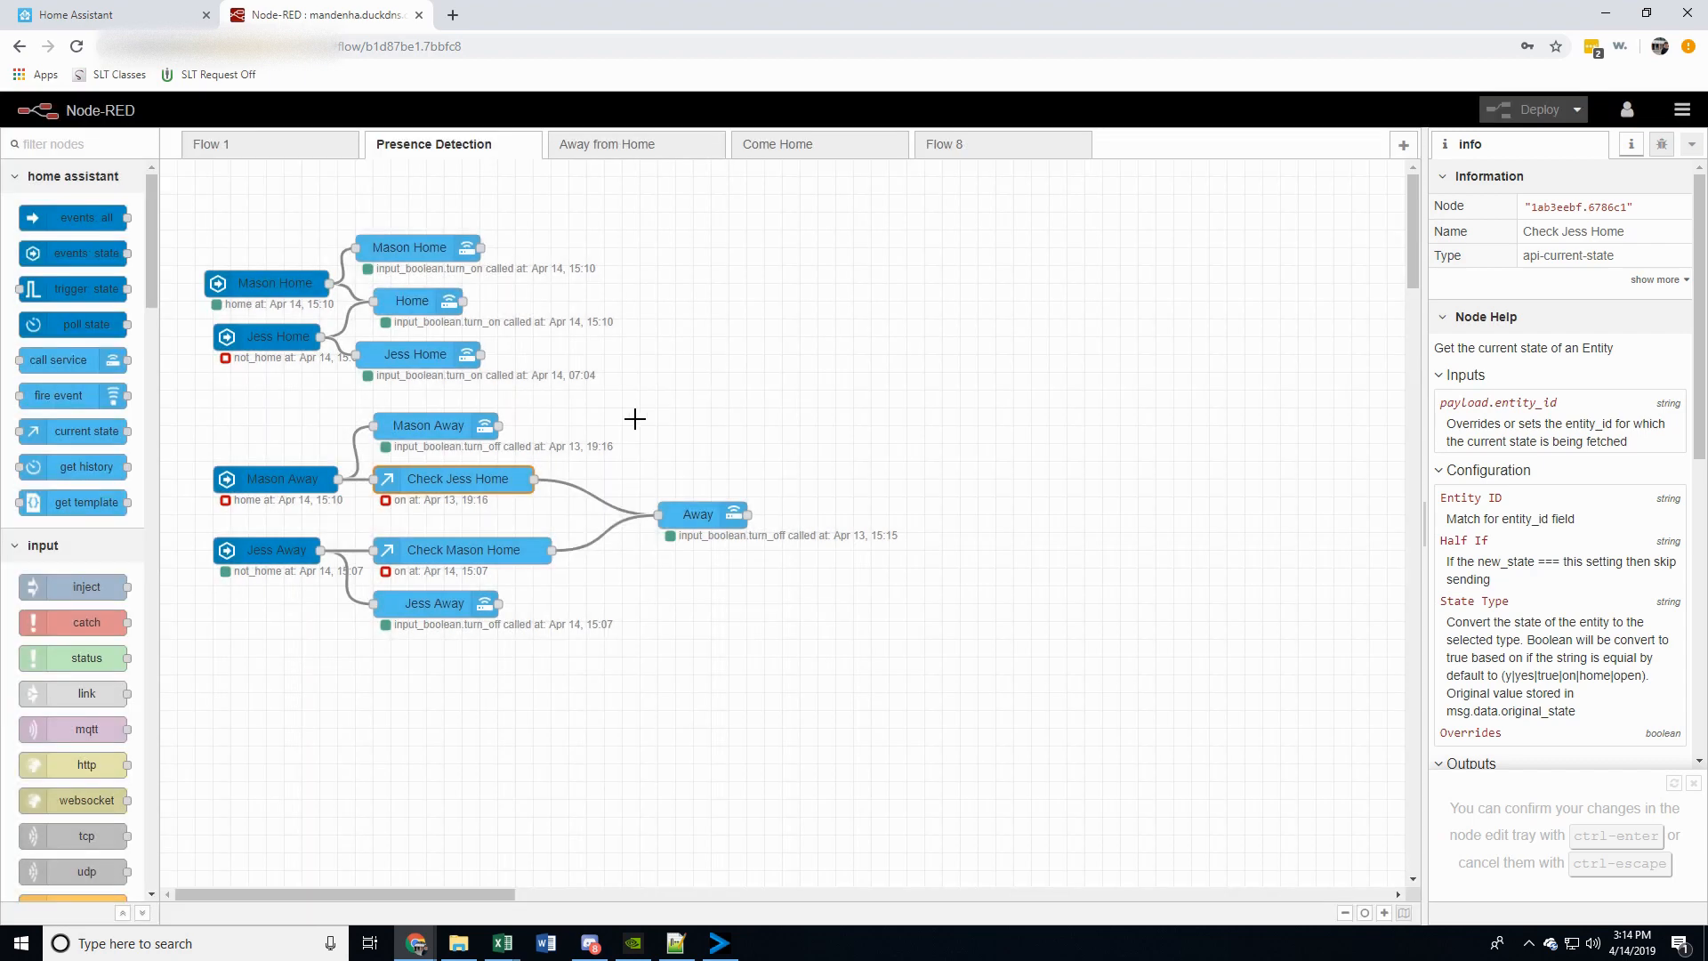
double_click(688, 516)
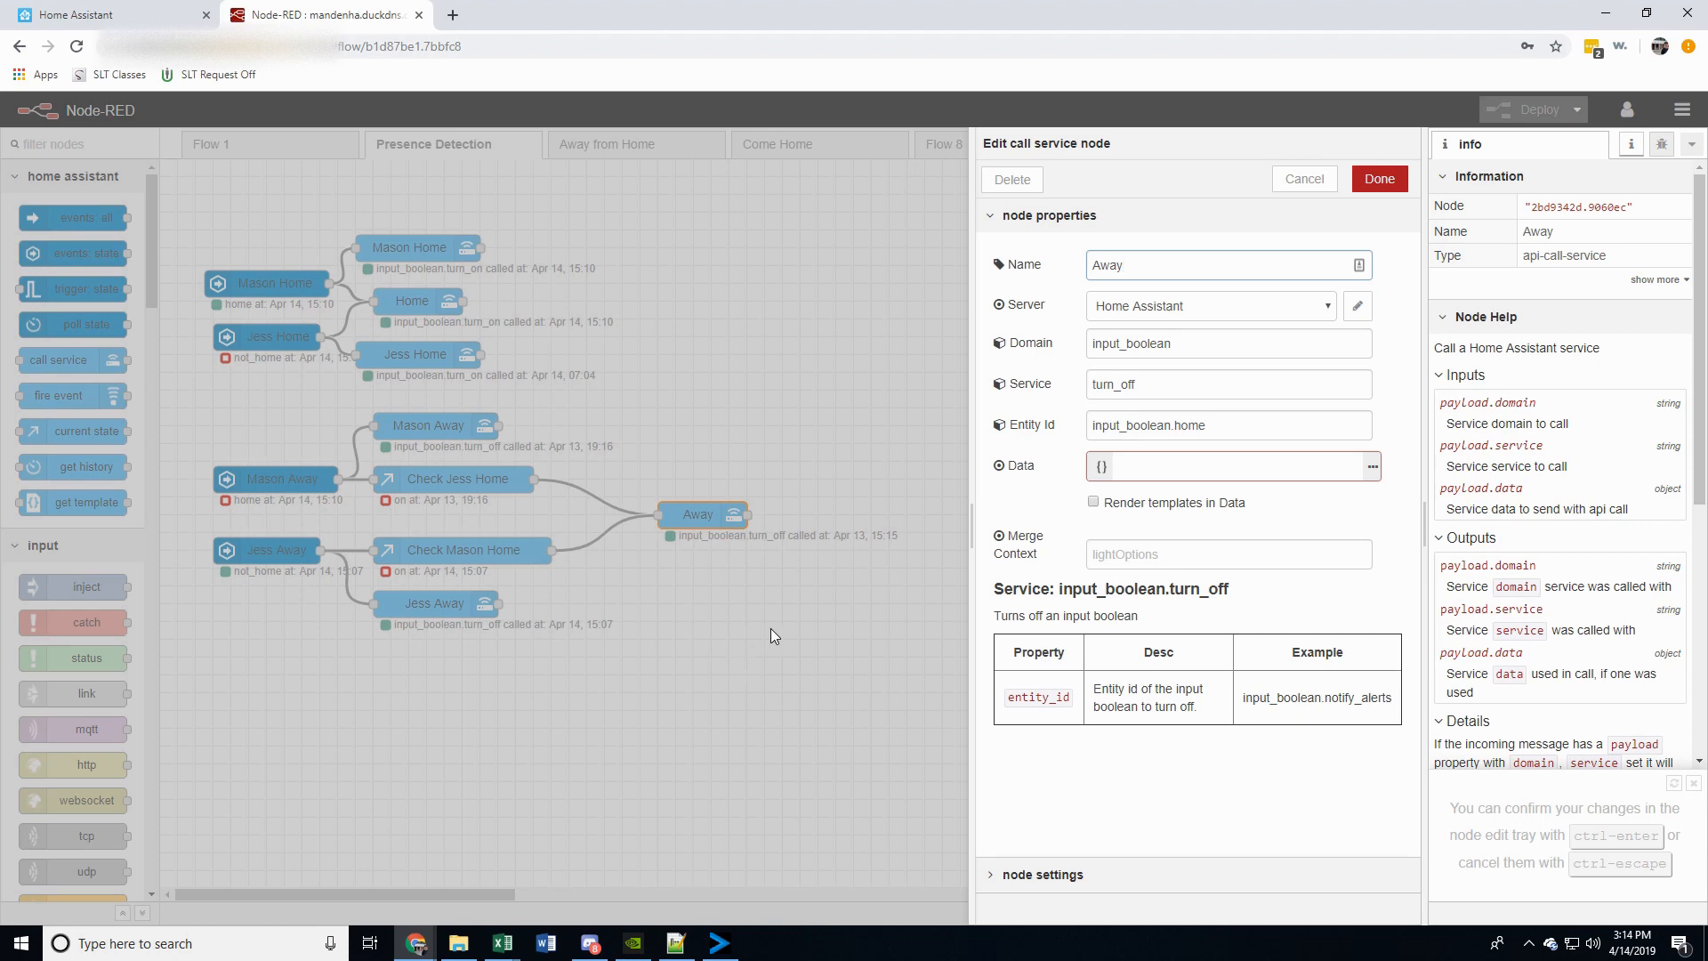
left_click(1304, 179)
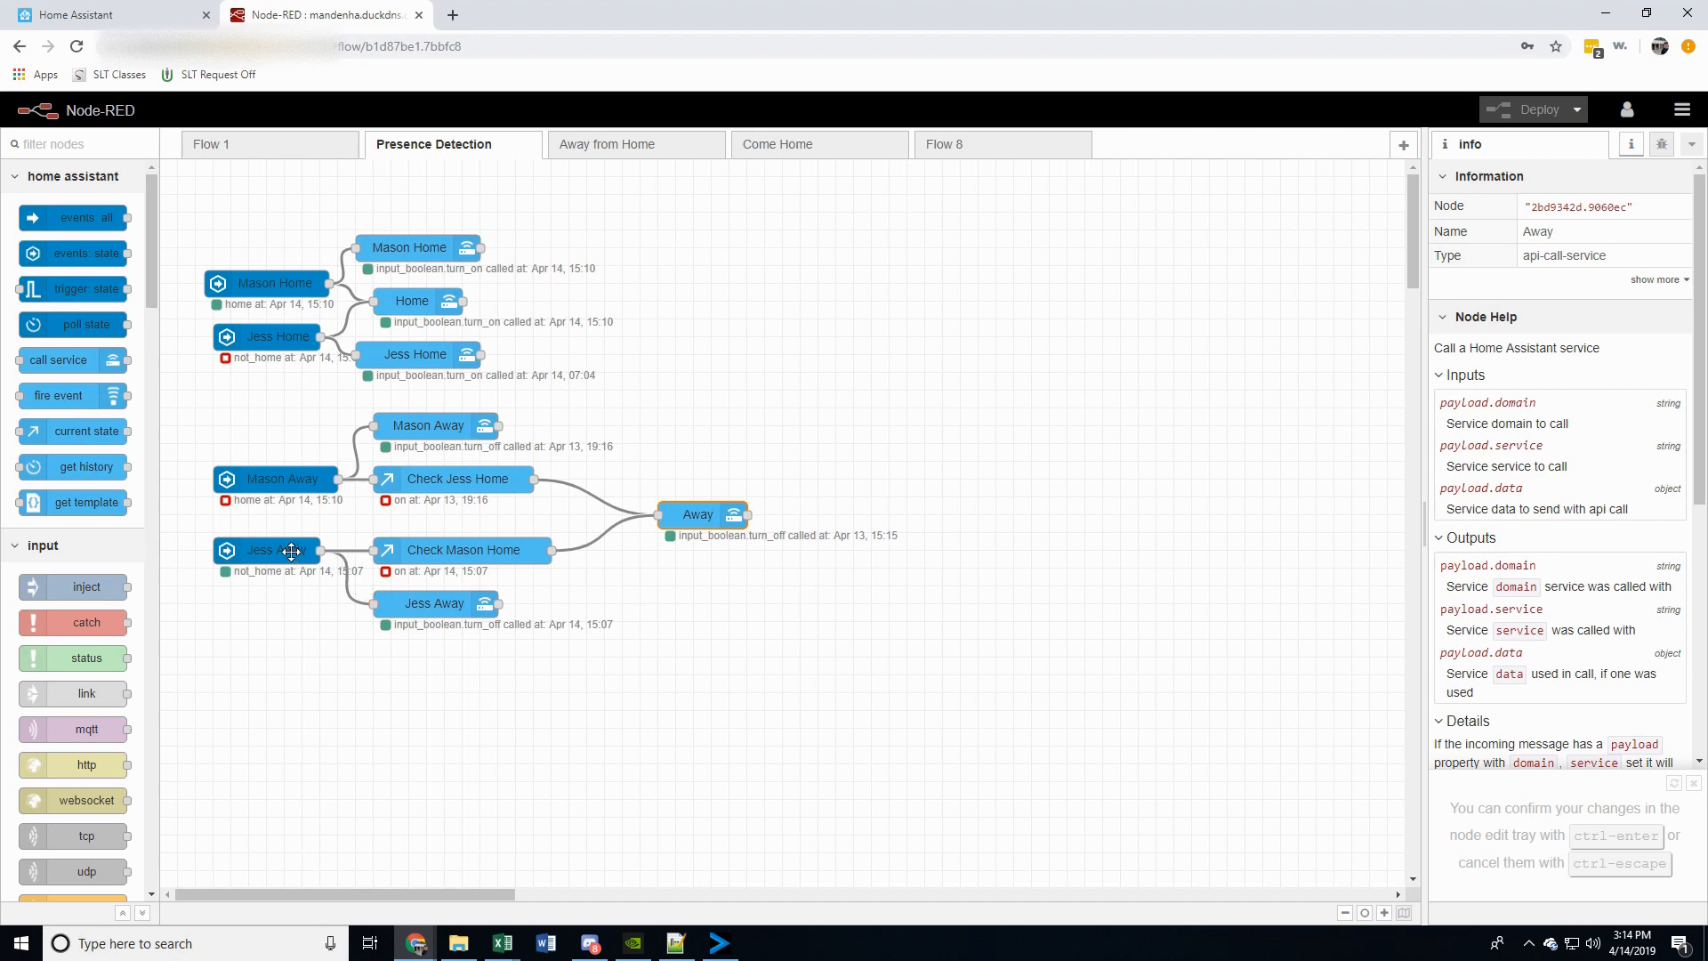
double_click(418, 552)
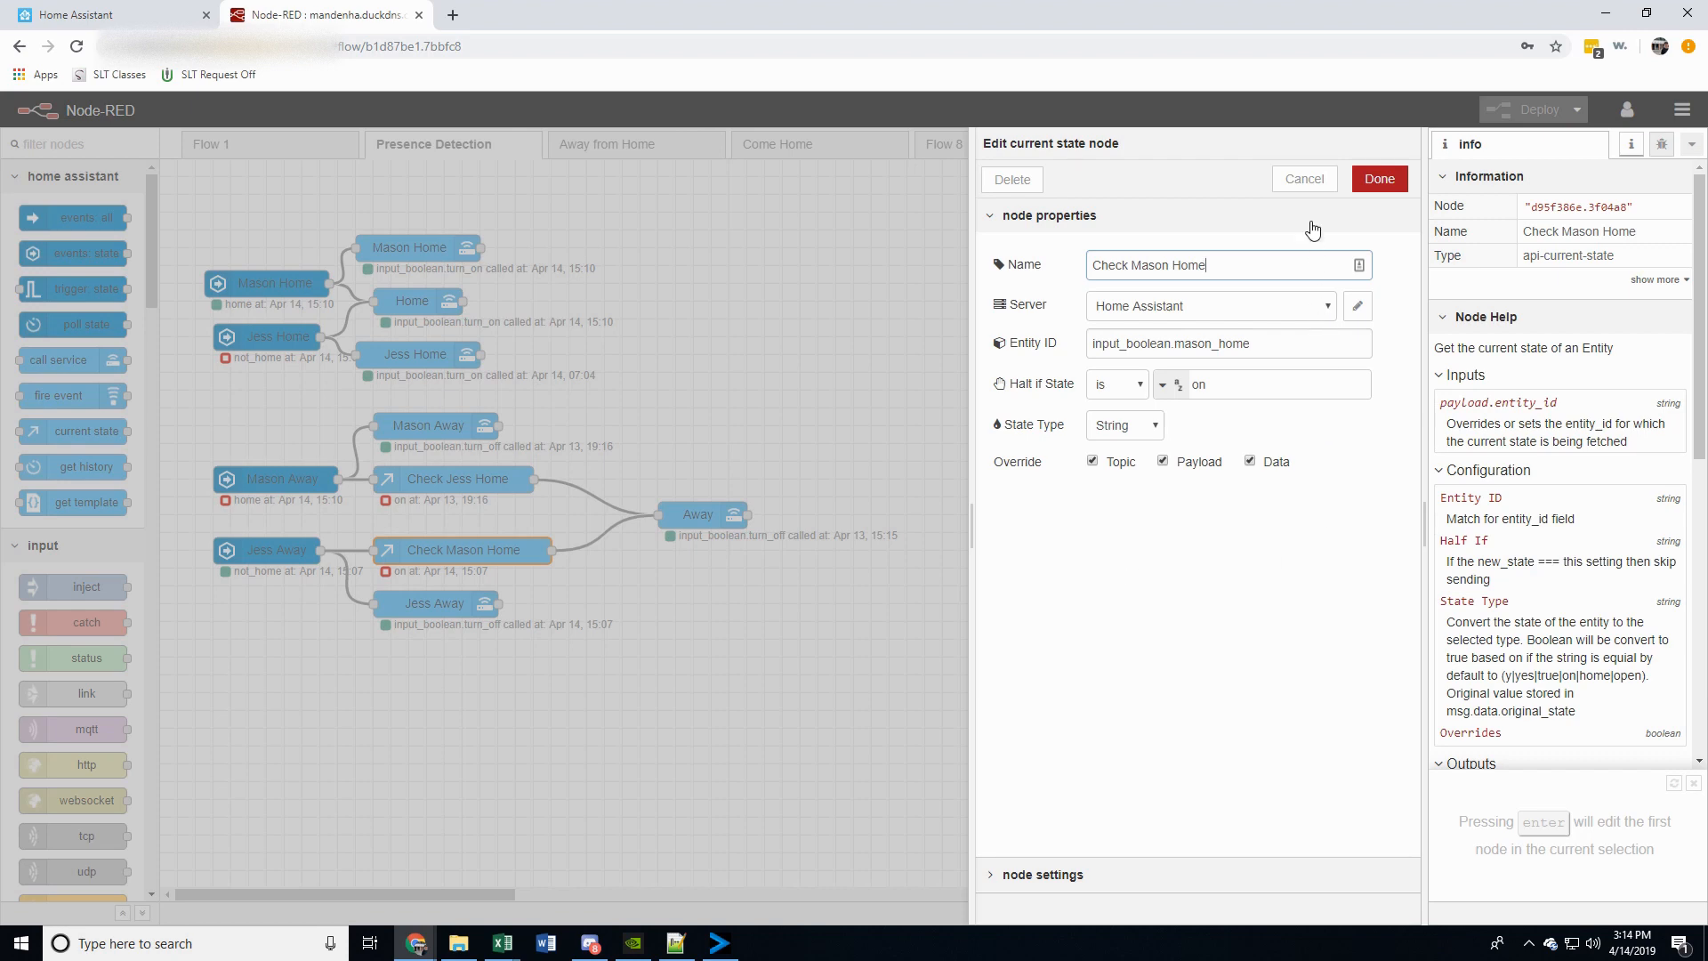
left_click(1305, 178)
left_click(690, 514)
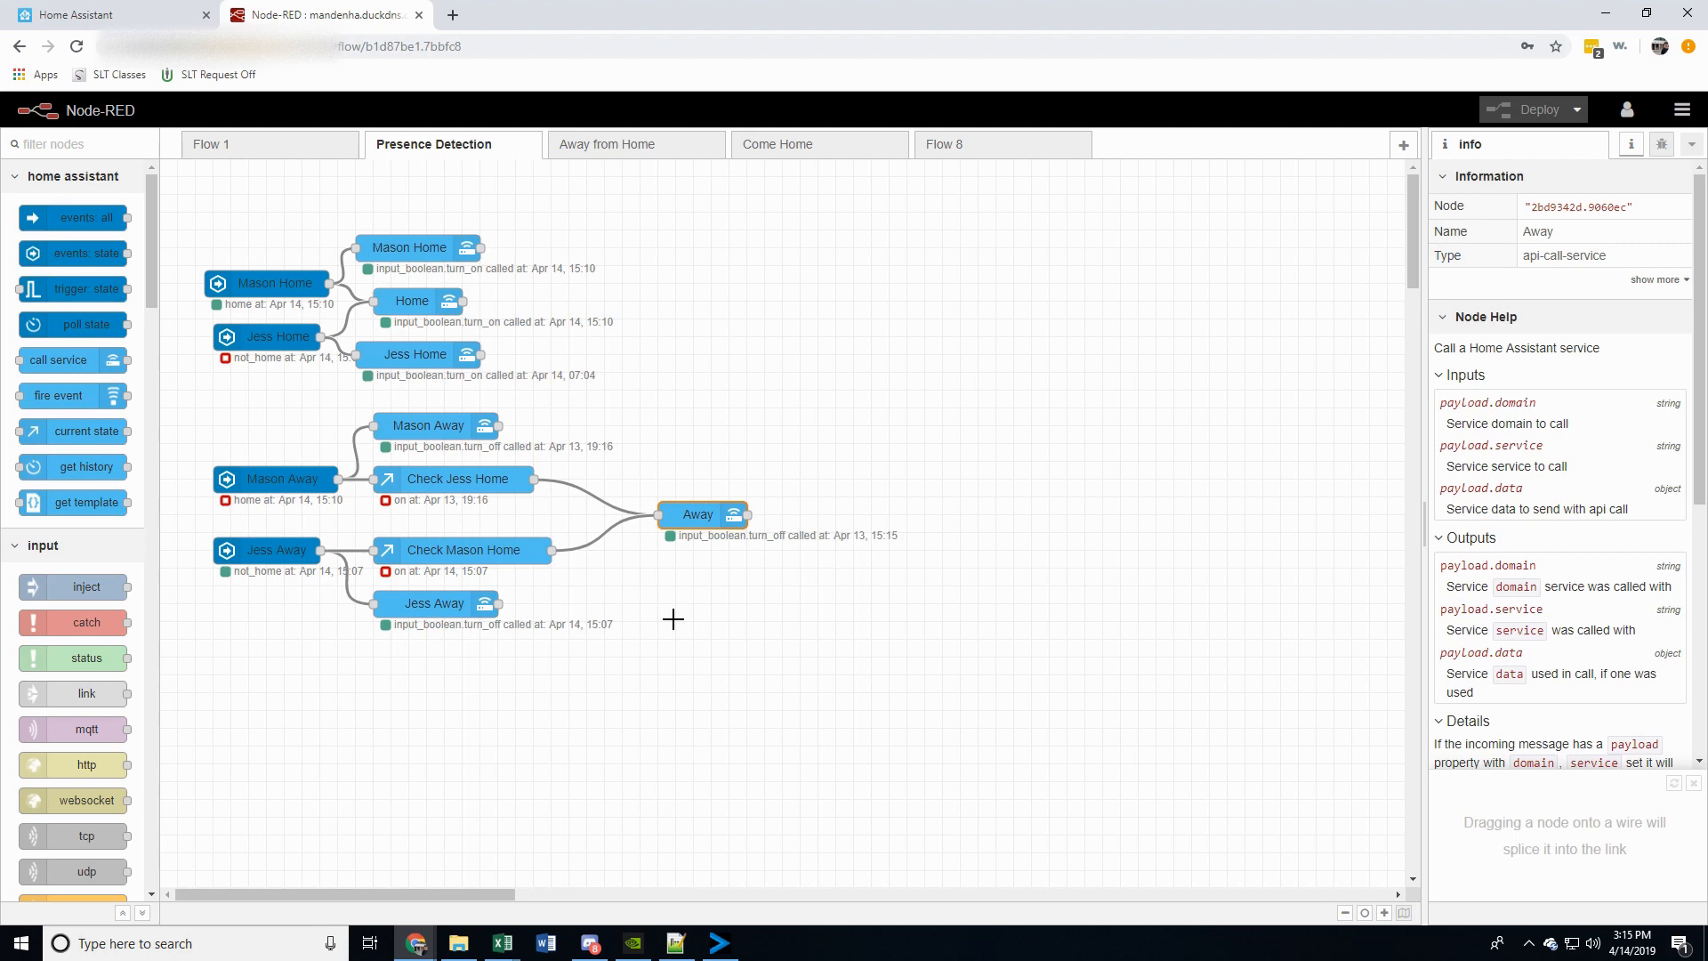
In the Away from Home flow, inspect the All Away state node and the Turn off Inside Lights call service node
left_click(610, 156)
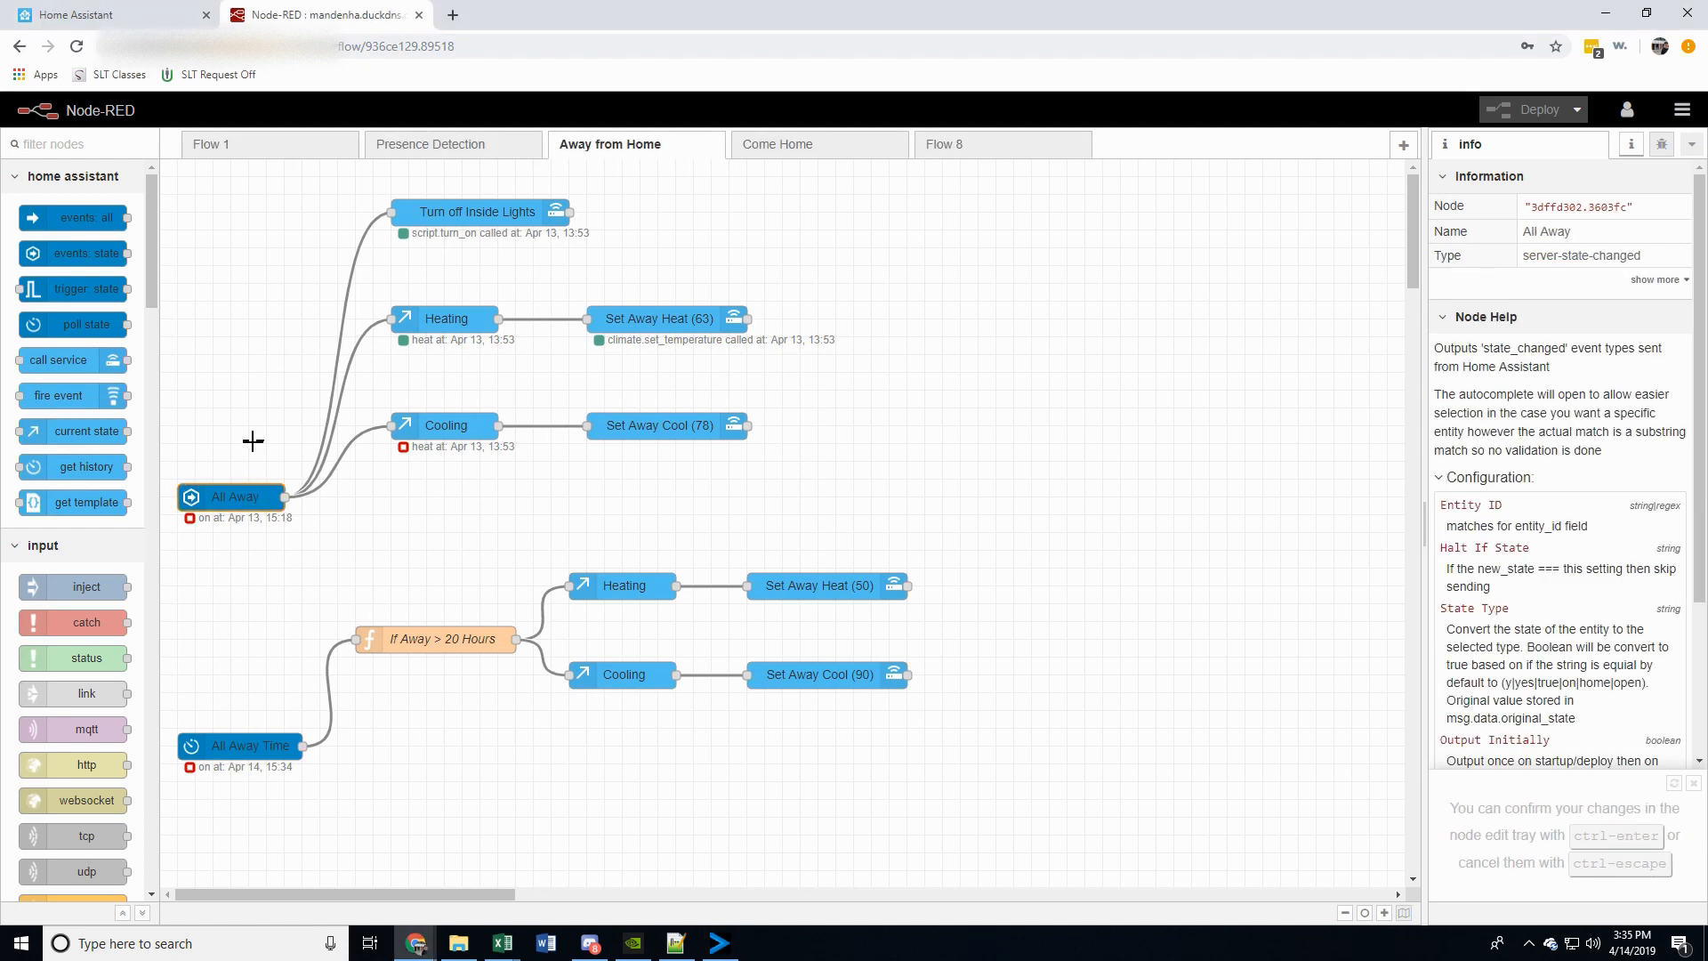
double_click(224, 500)
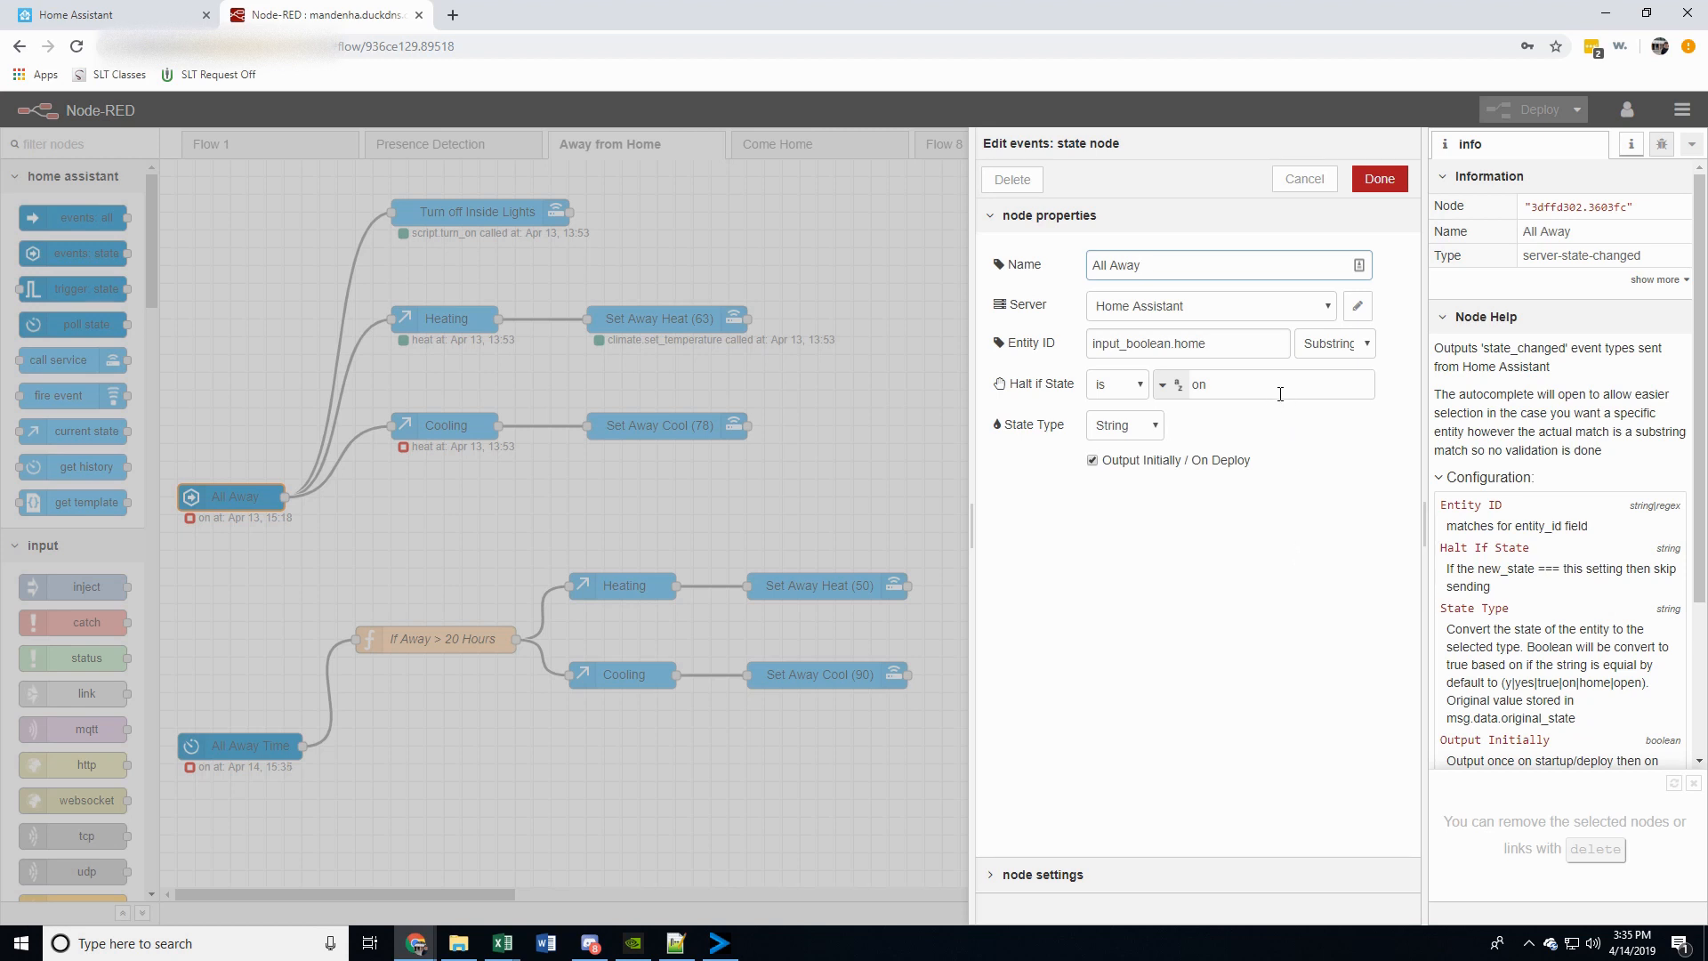
left_click(1305, 181)
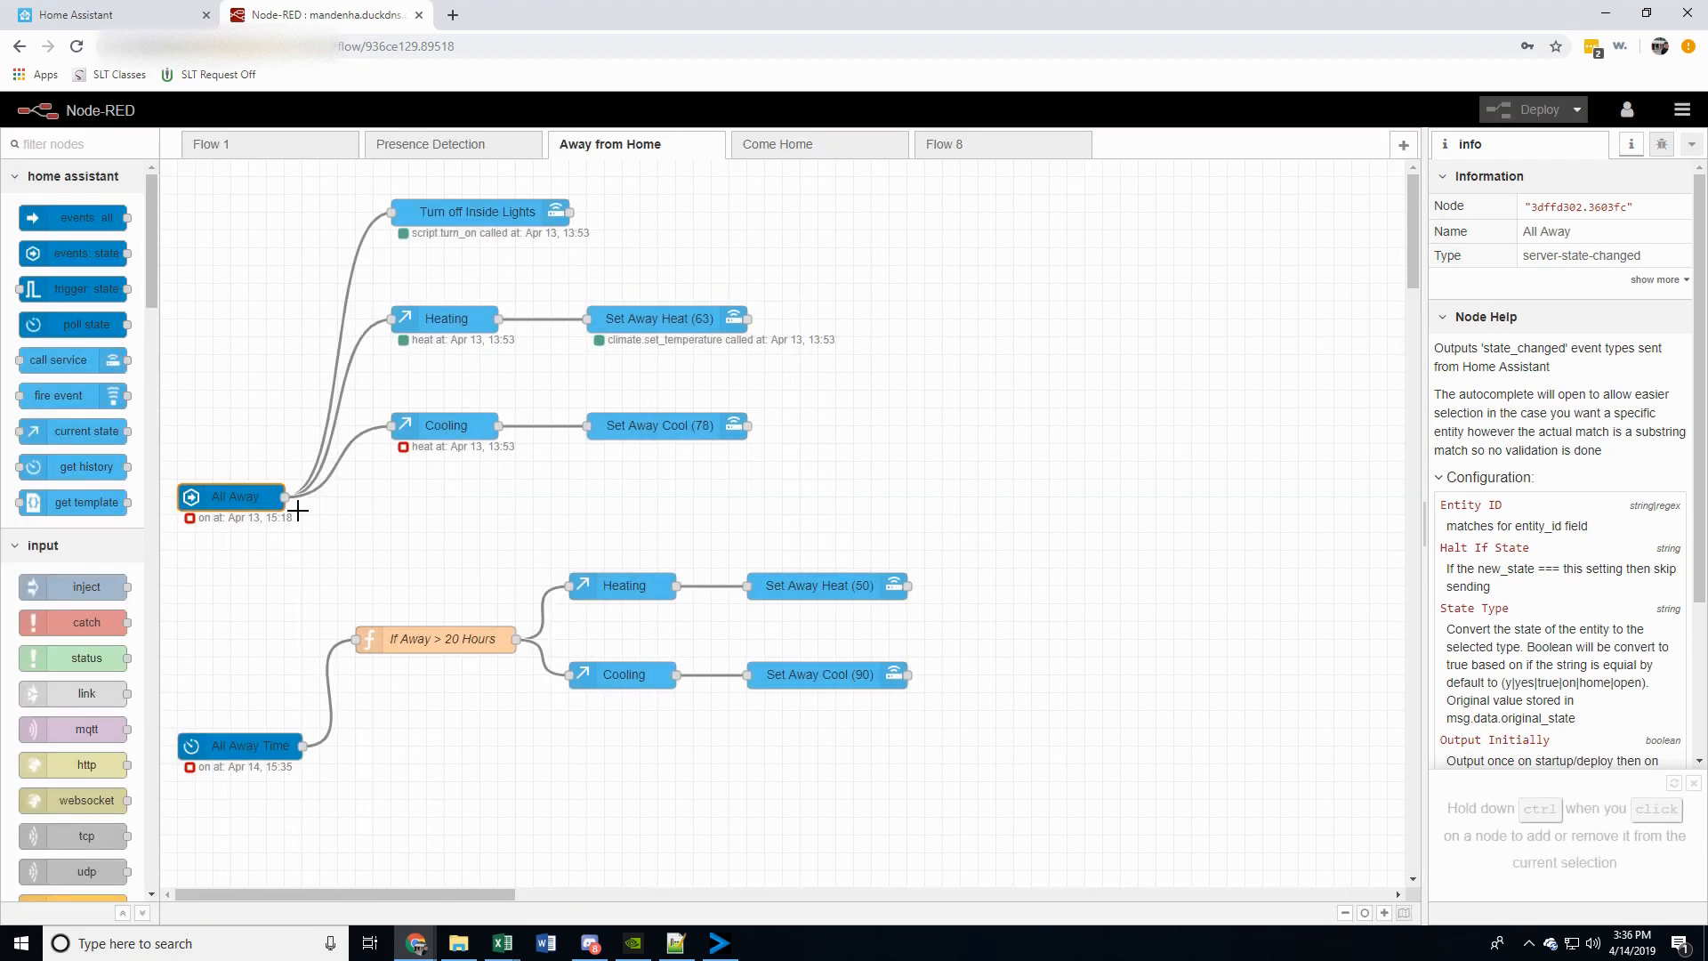
double_click(445, 212)
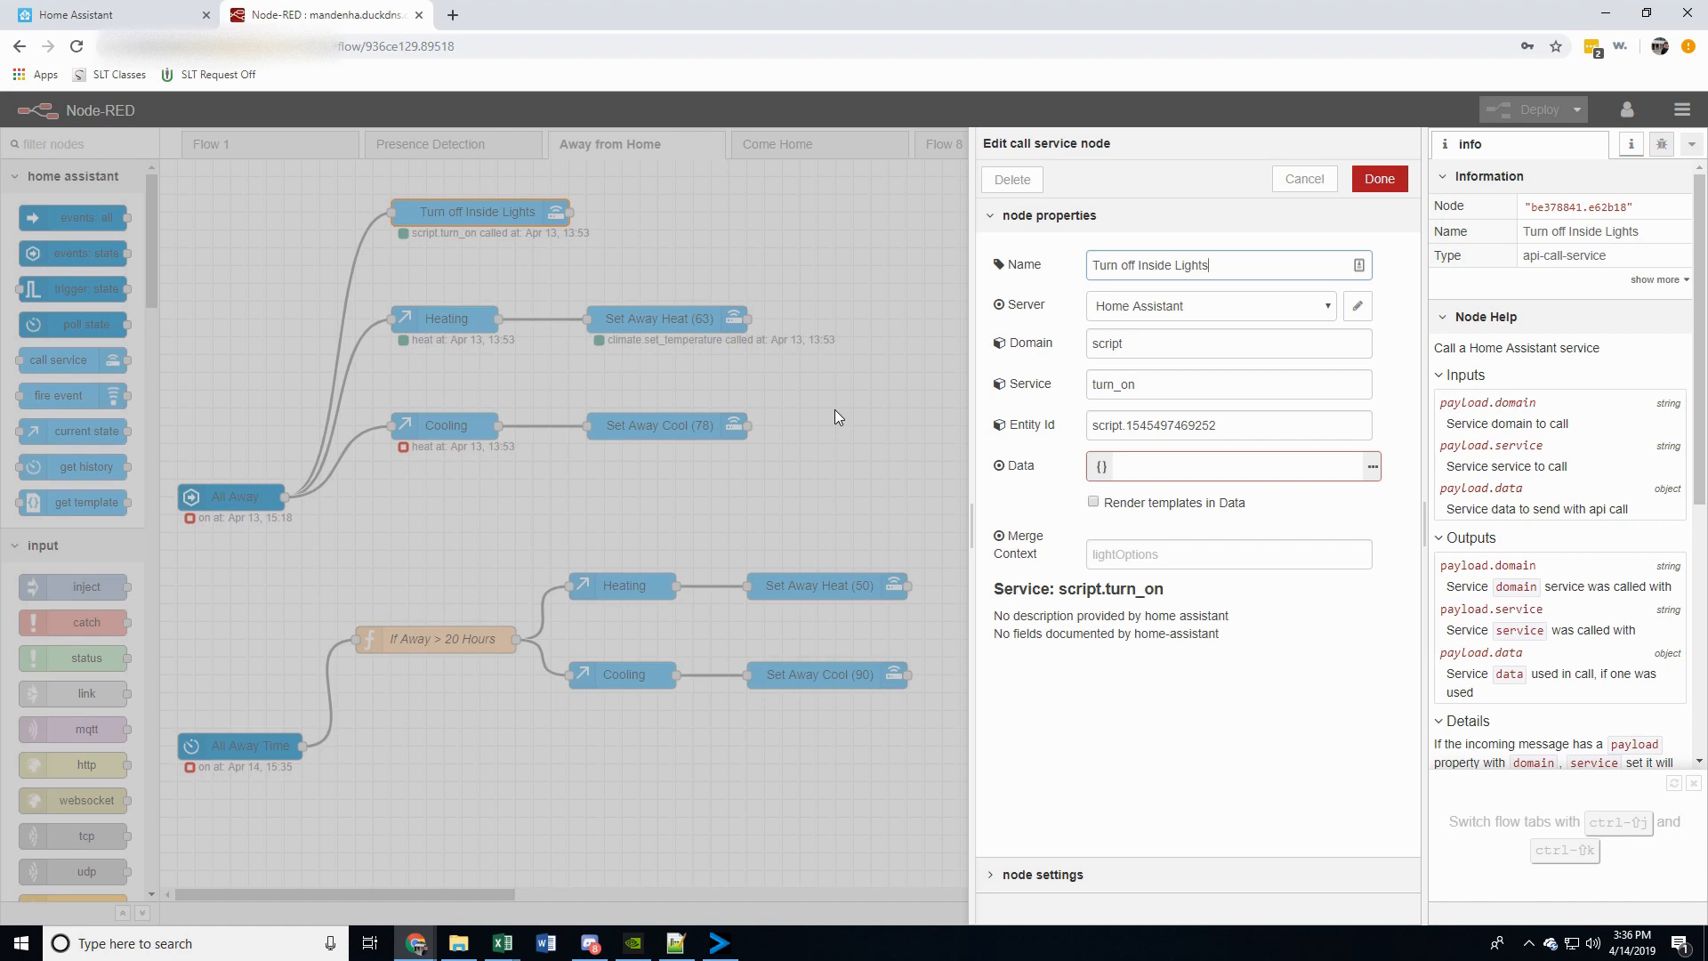
left_click(1299, 181)
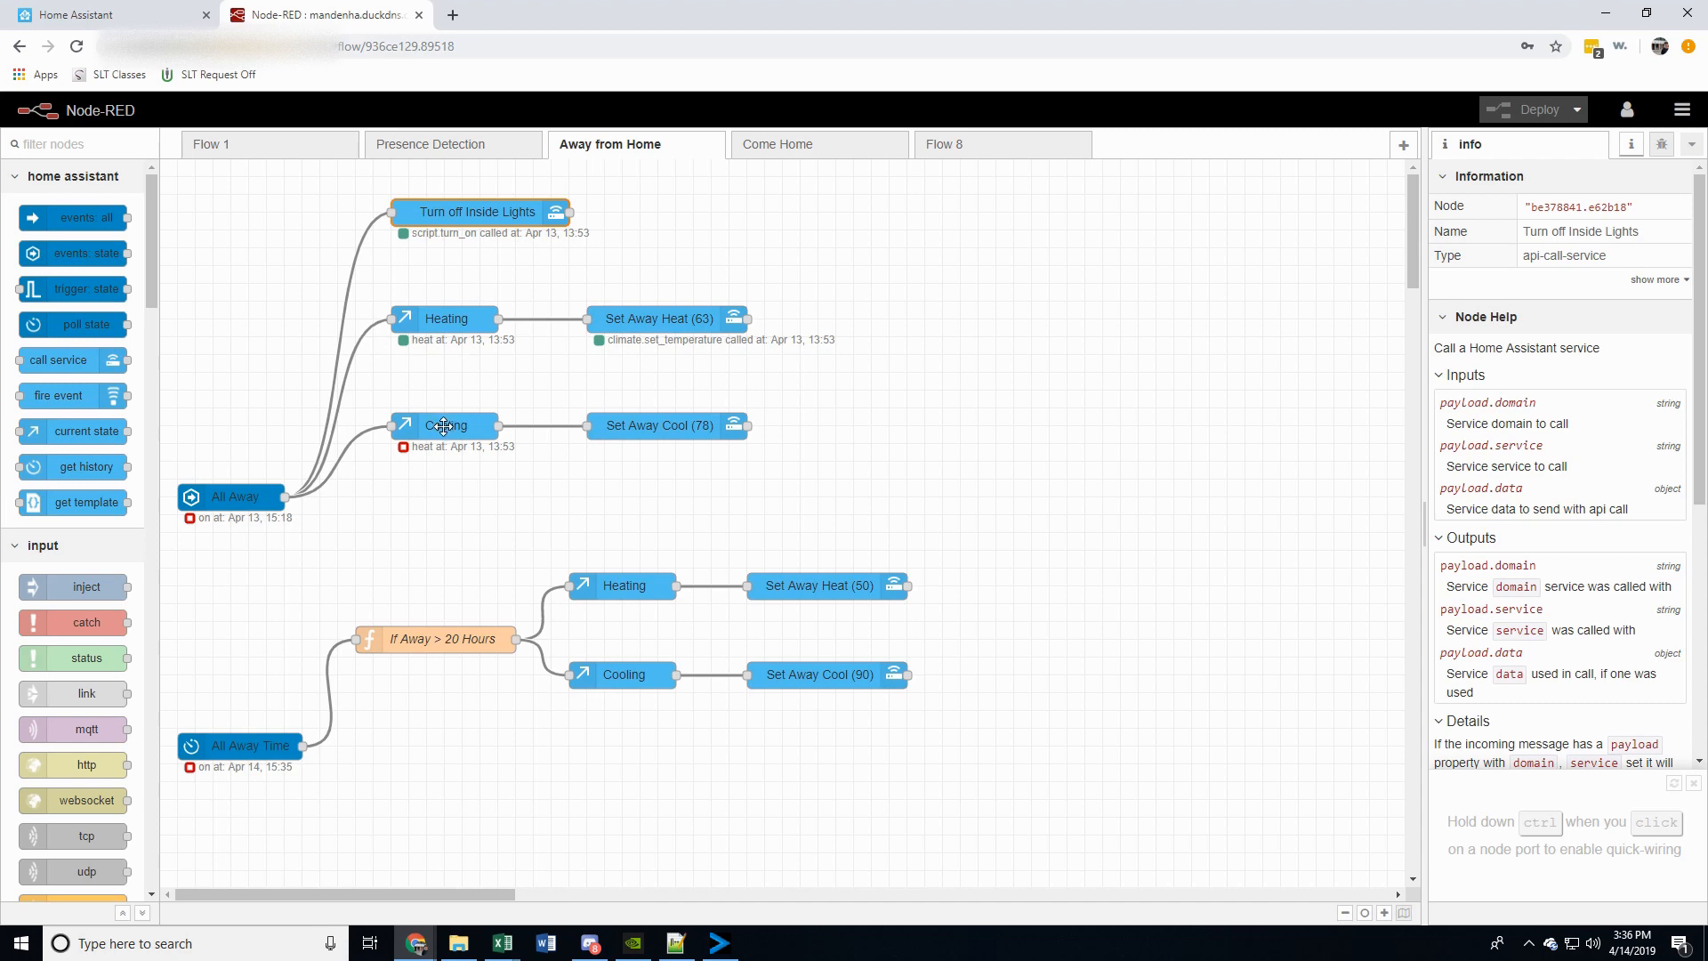
Inspect the Heating and Cooling current state nodes connected to All Away
left_click(430, 325)
double_click(430, 324)
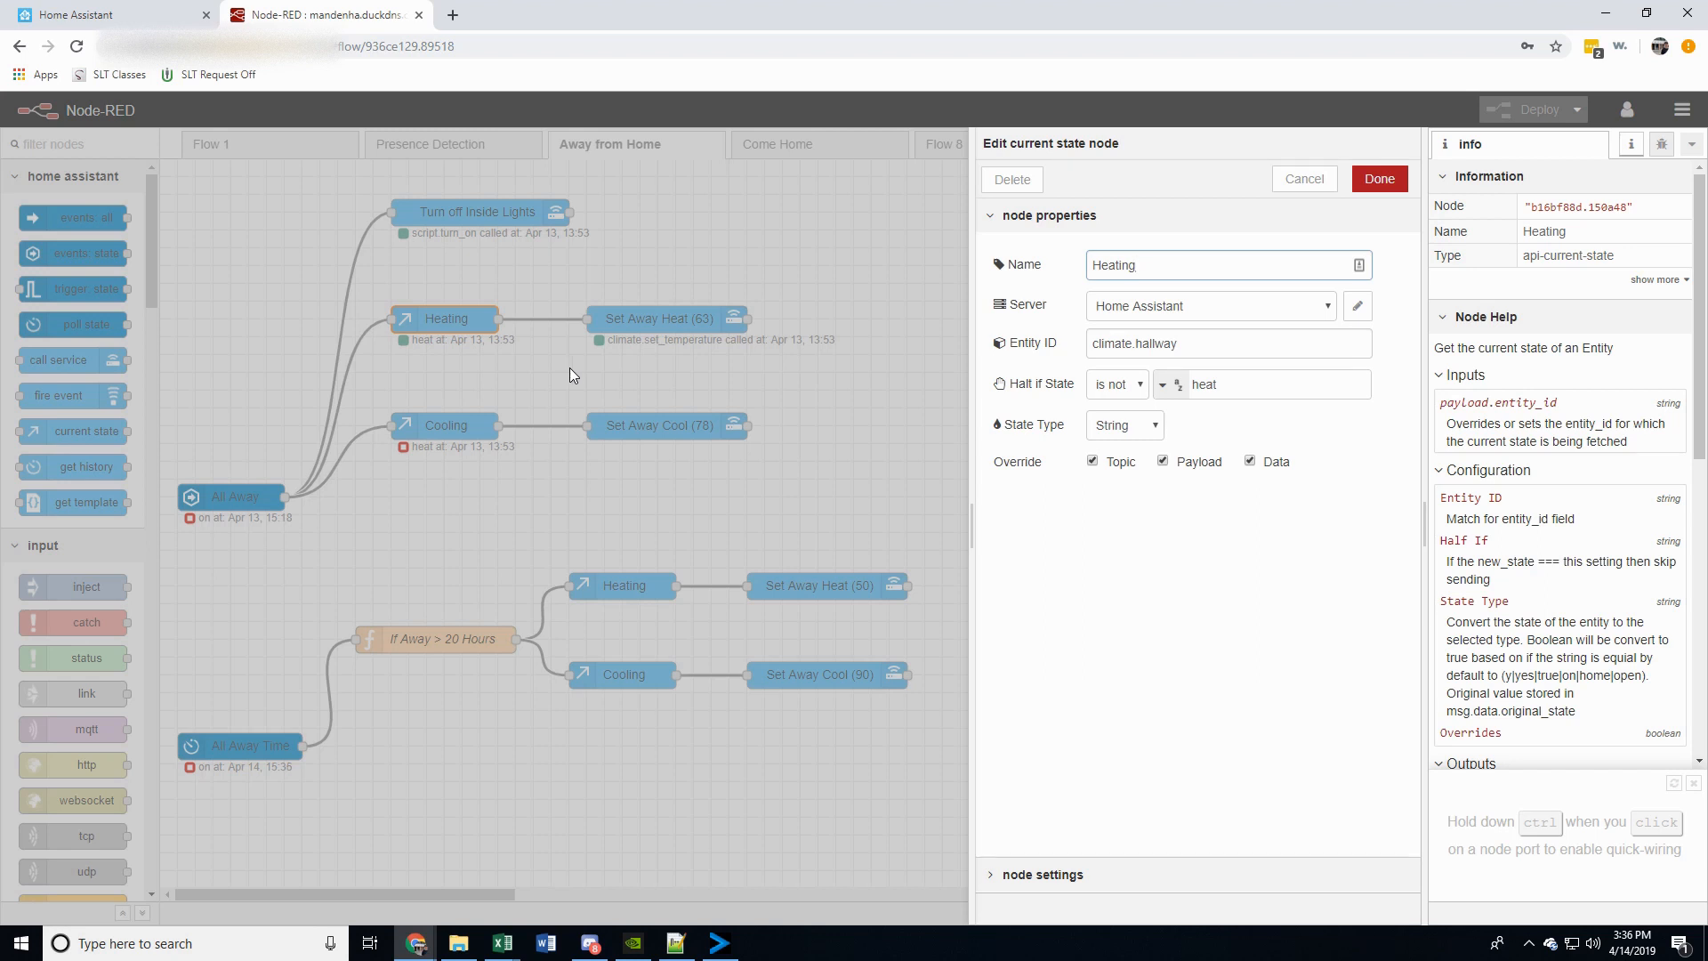
left_click(1306, 180)
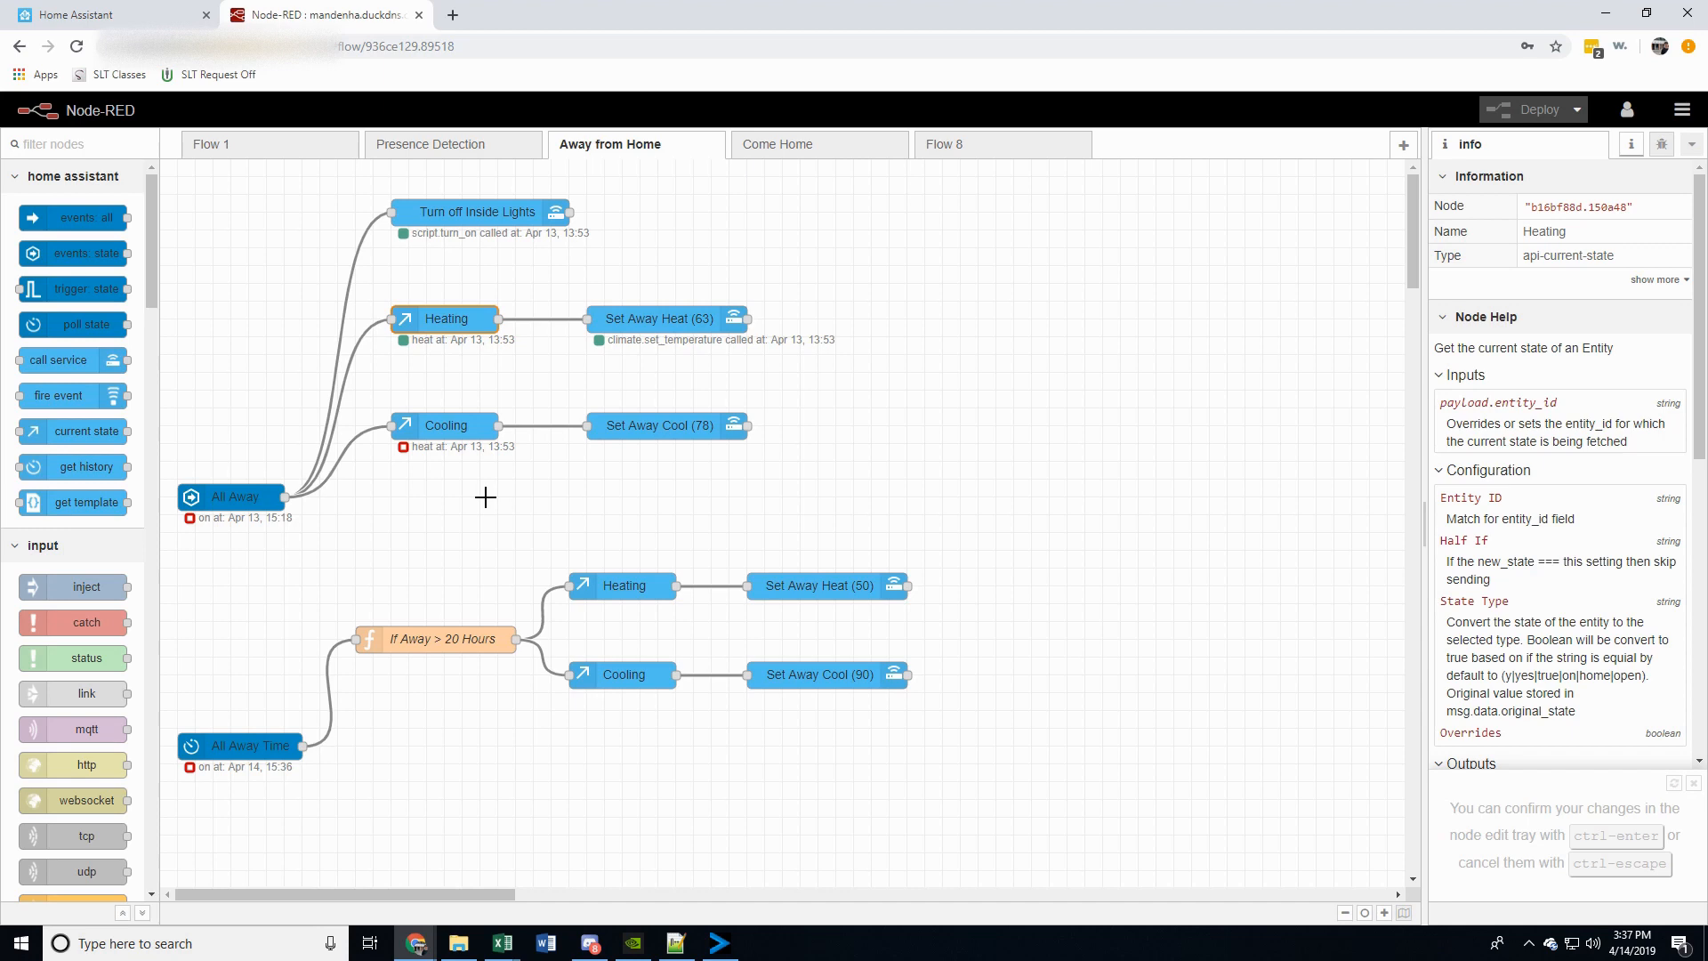
left_click(442, 425)
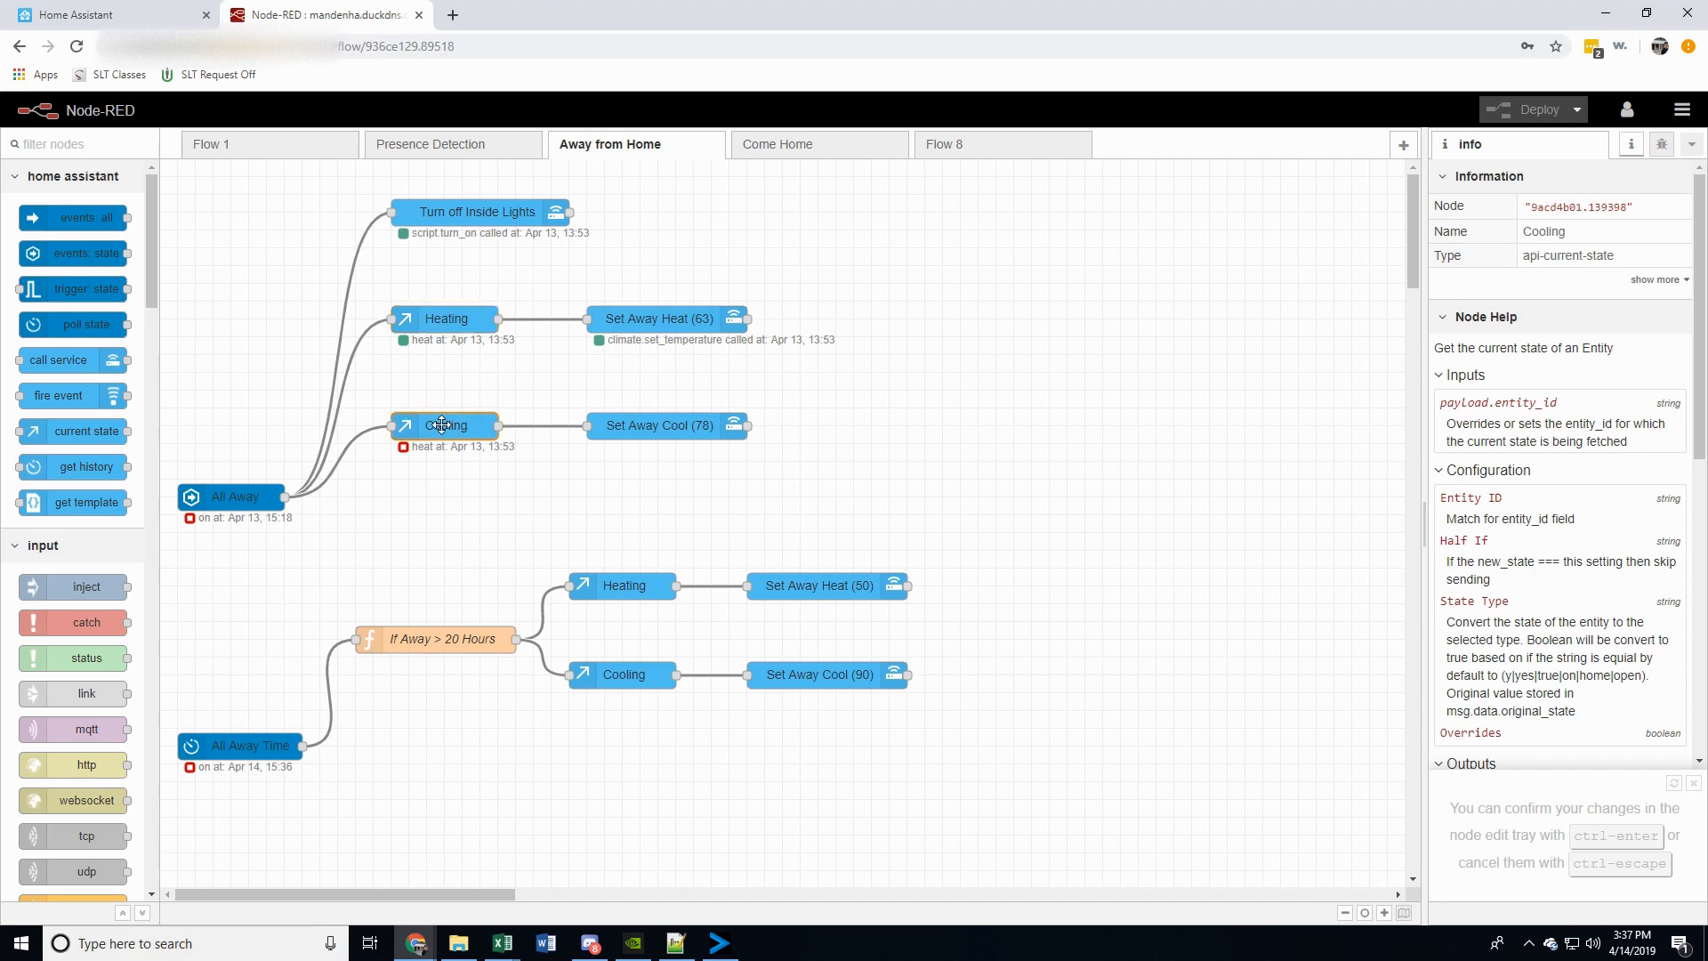
double_click(442, 425)
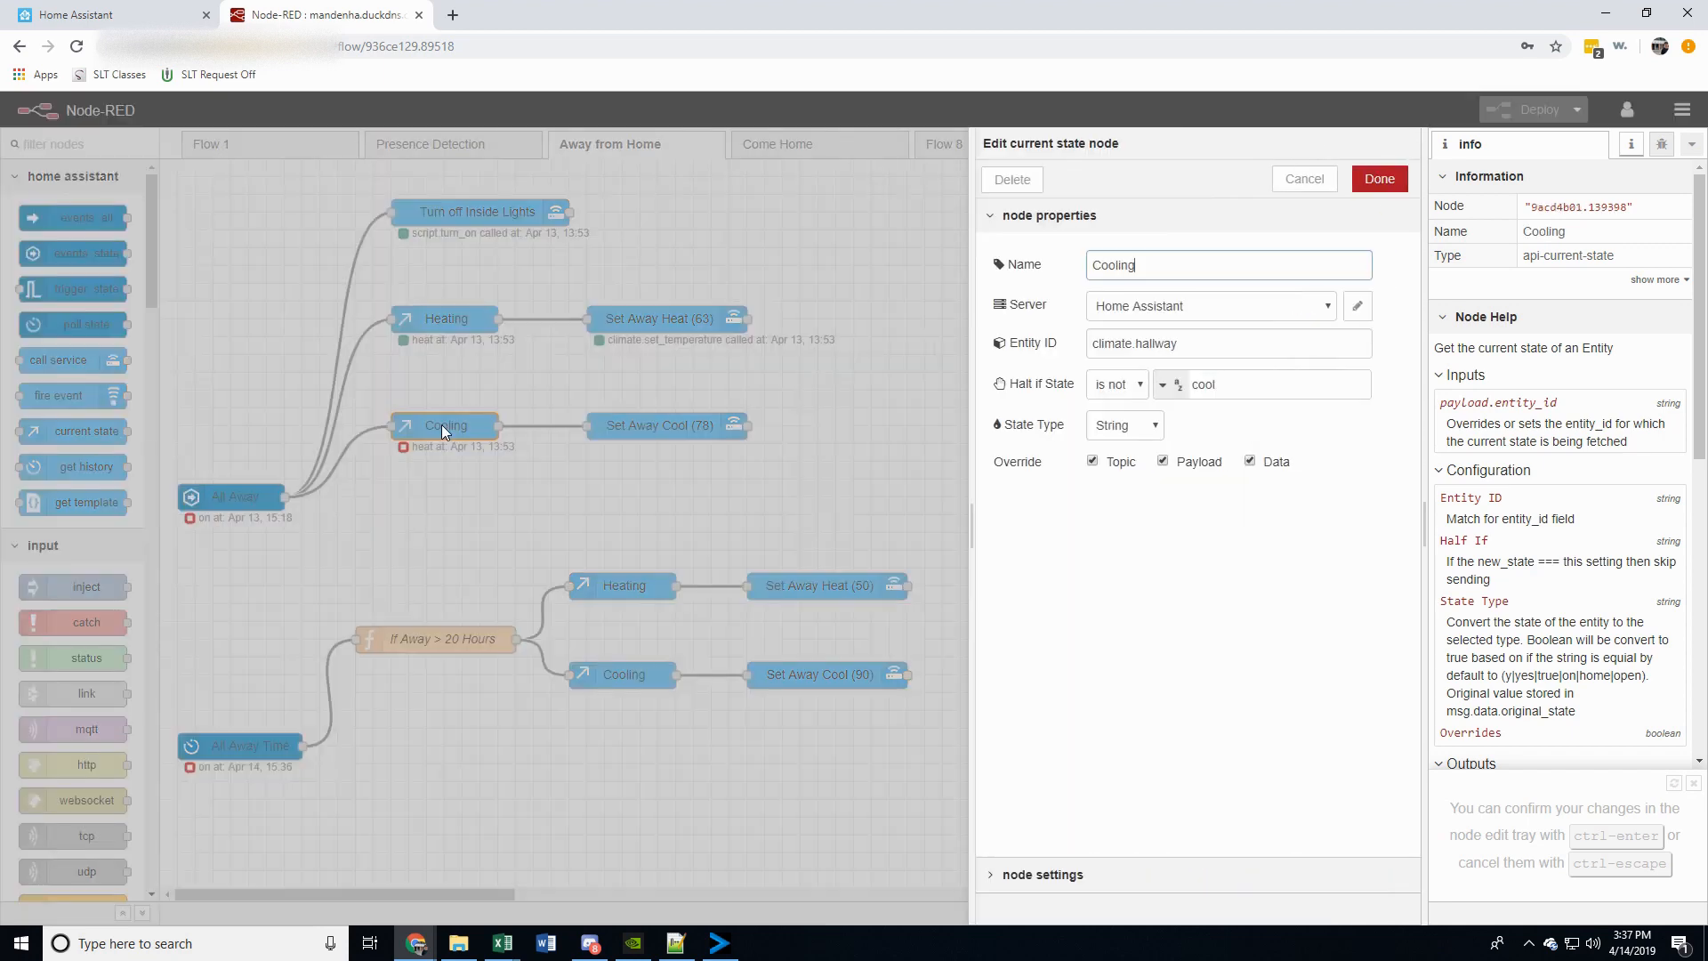
left_click(1304, 182)
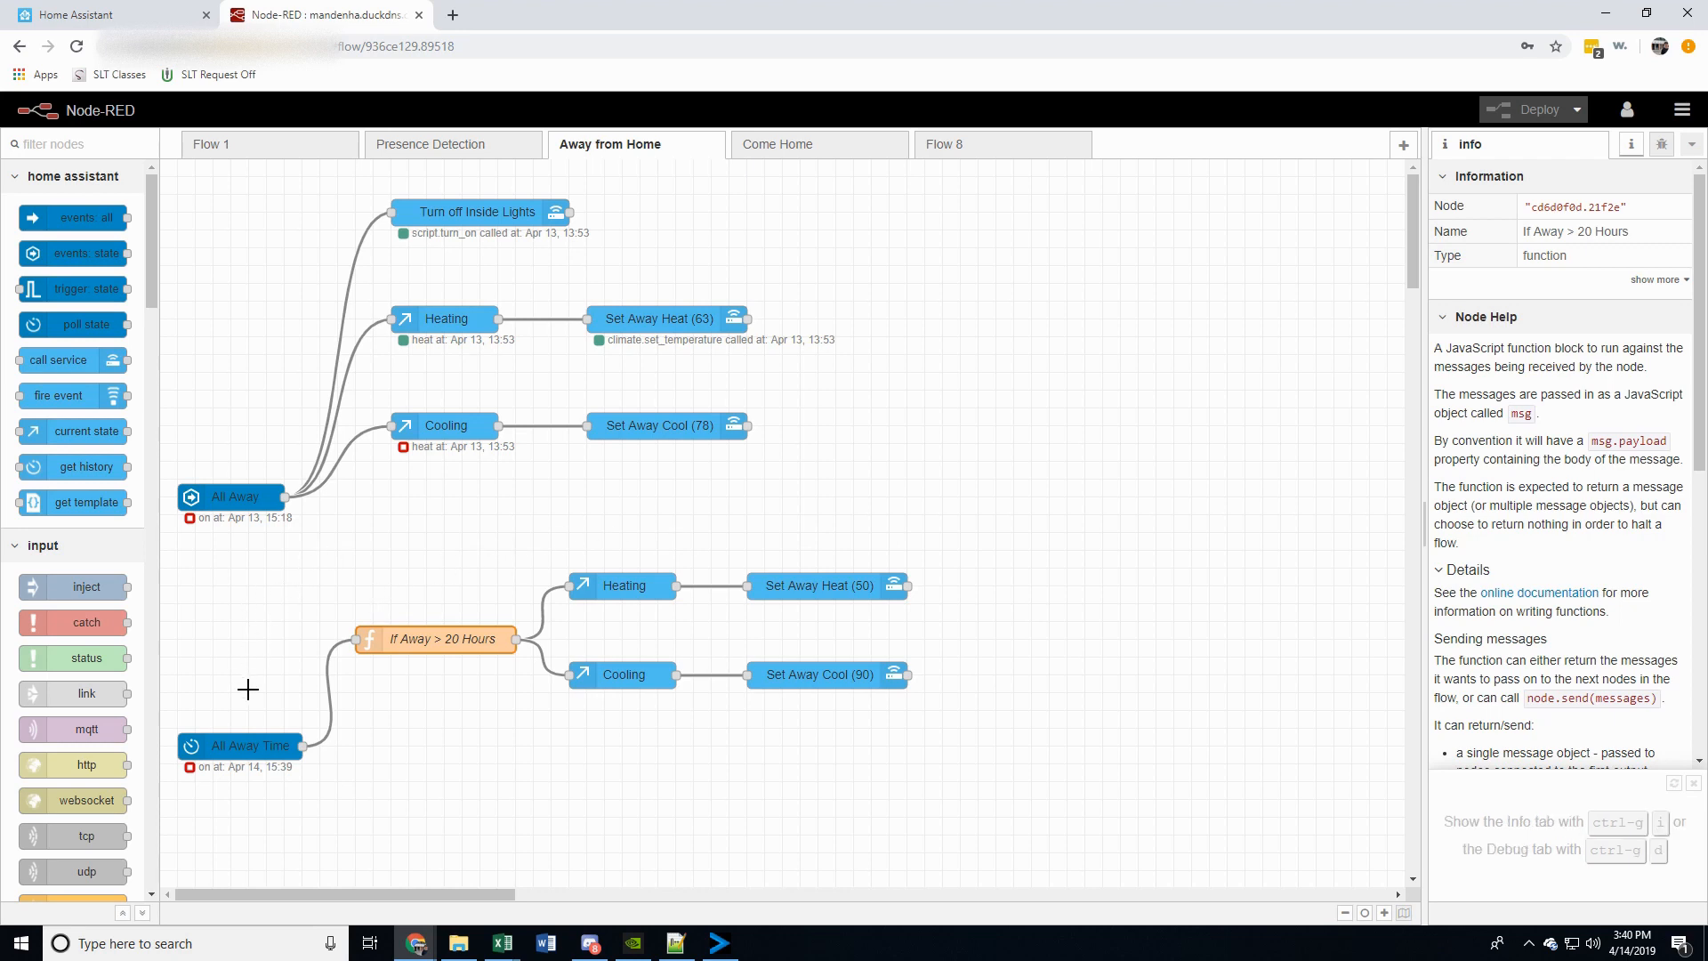
Inspect the All Away Time poll state node and the code of the If Away > 20 Hours function node
double_click(234, 748)
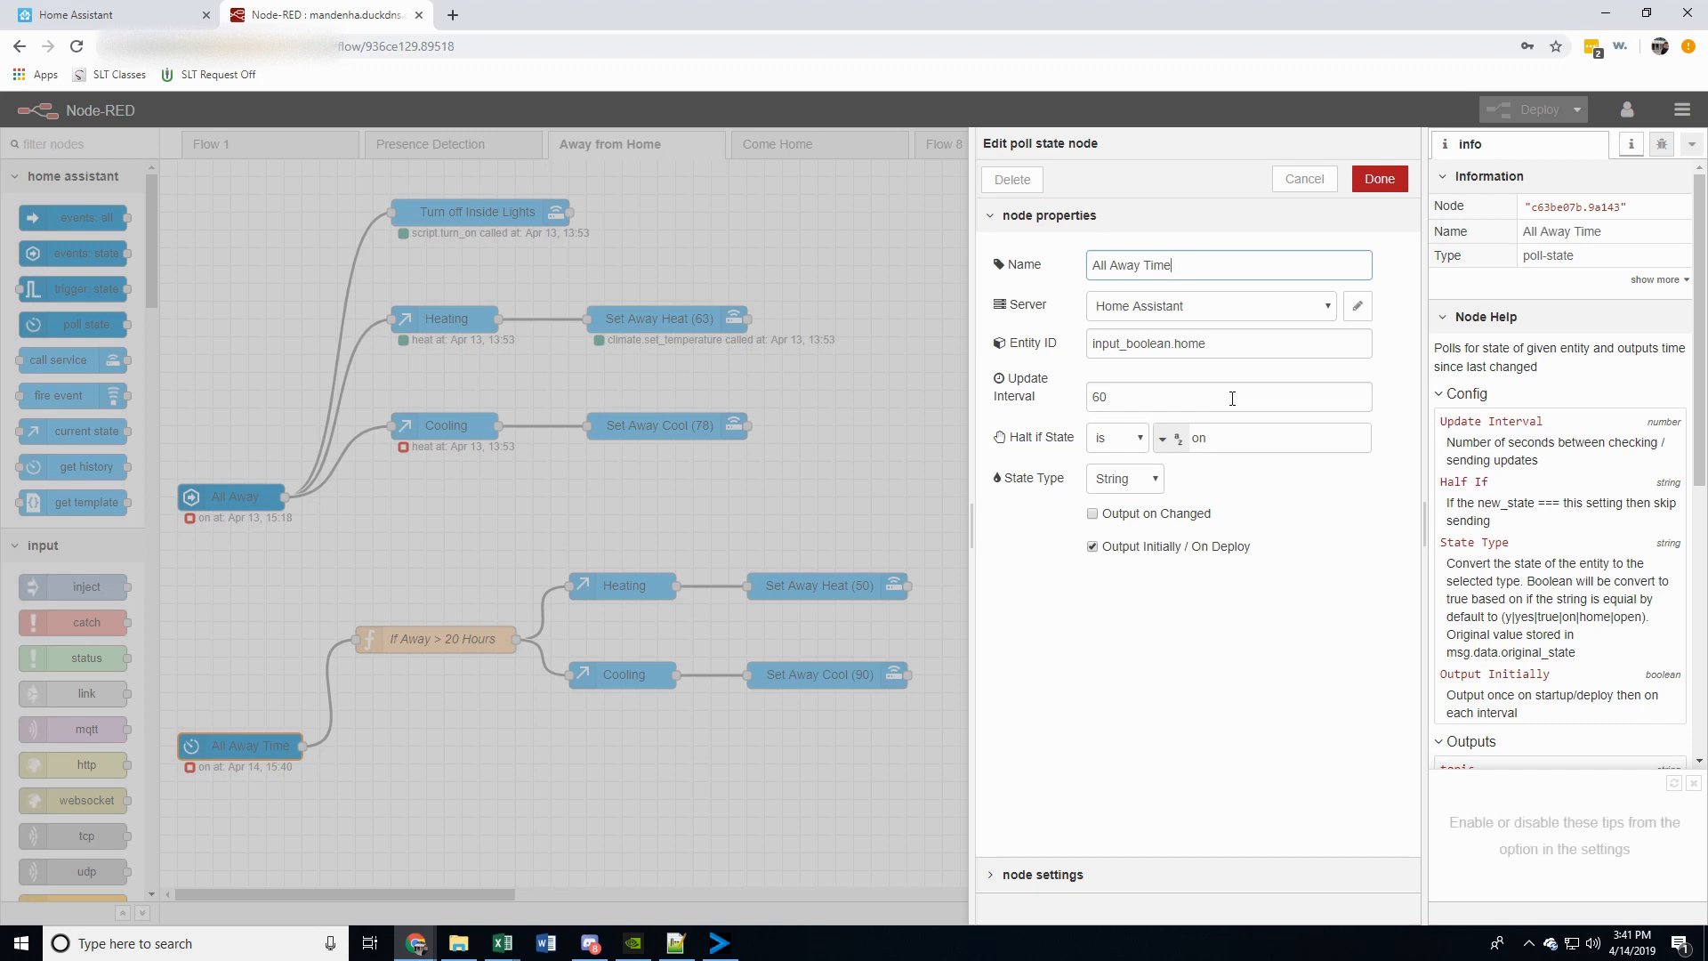
left_click(1302, 178)
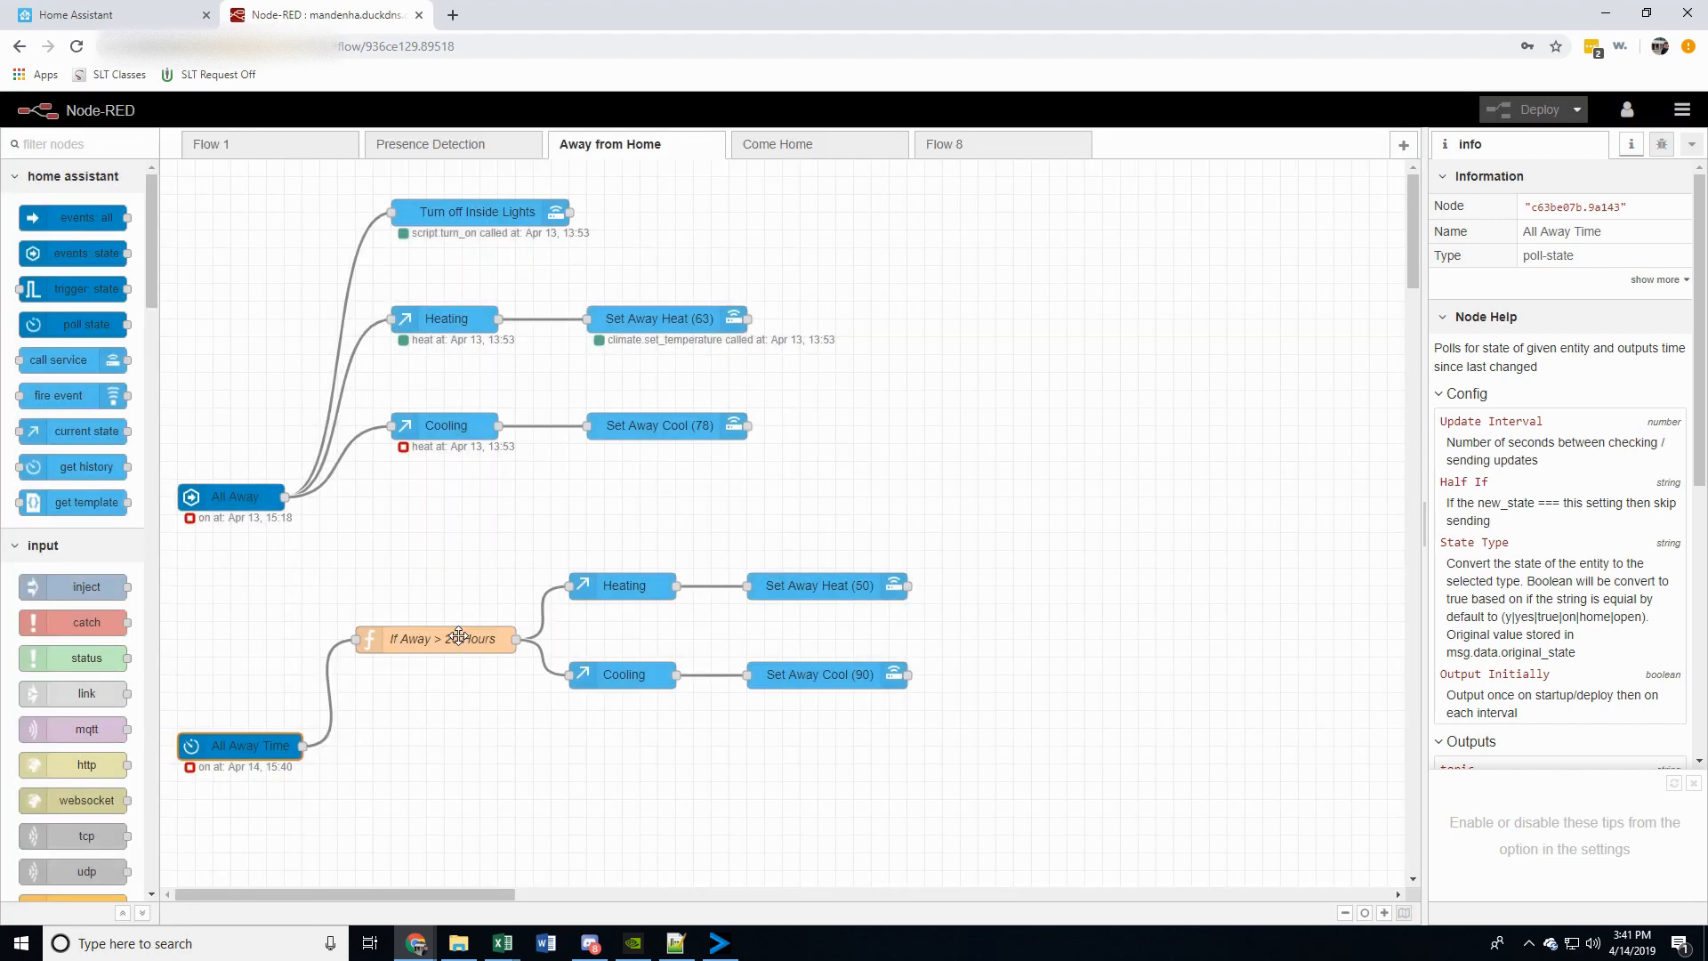
double_click(450, 639)
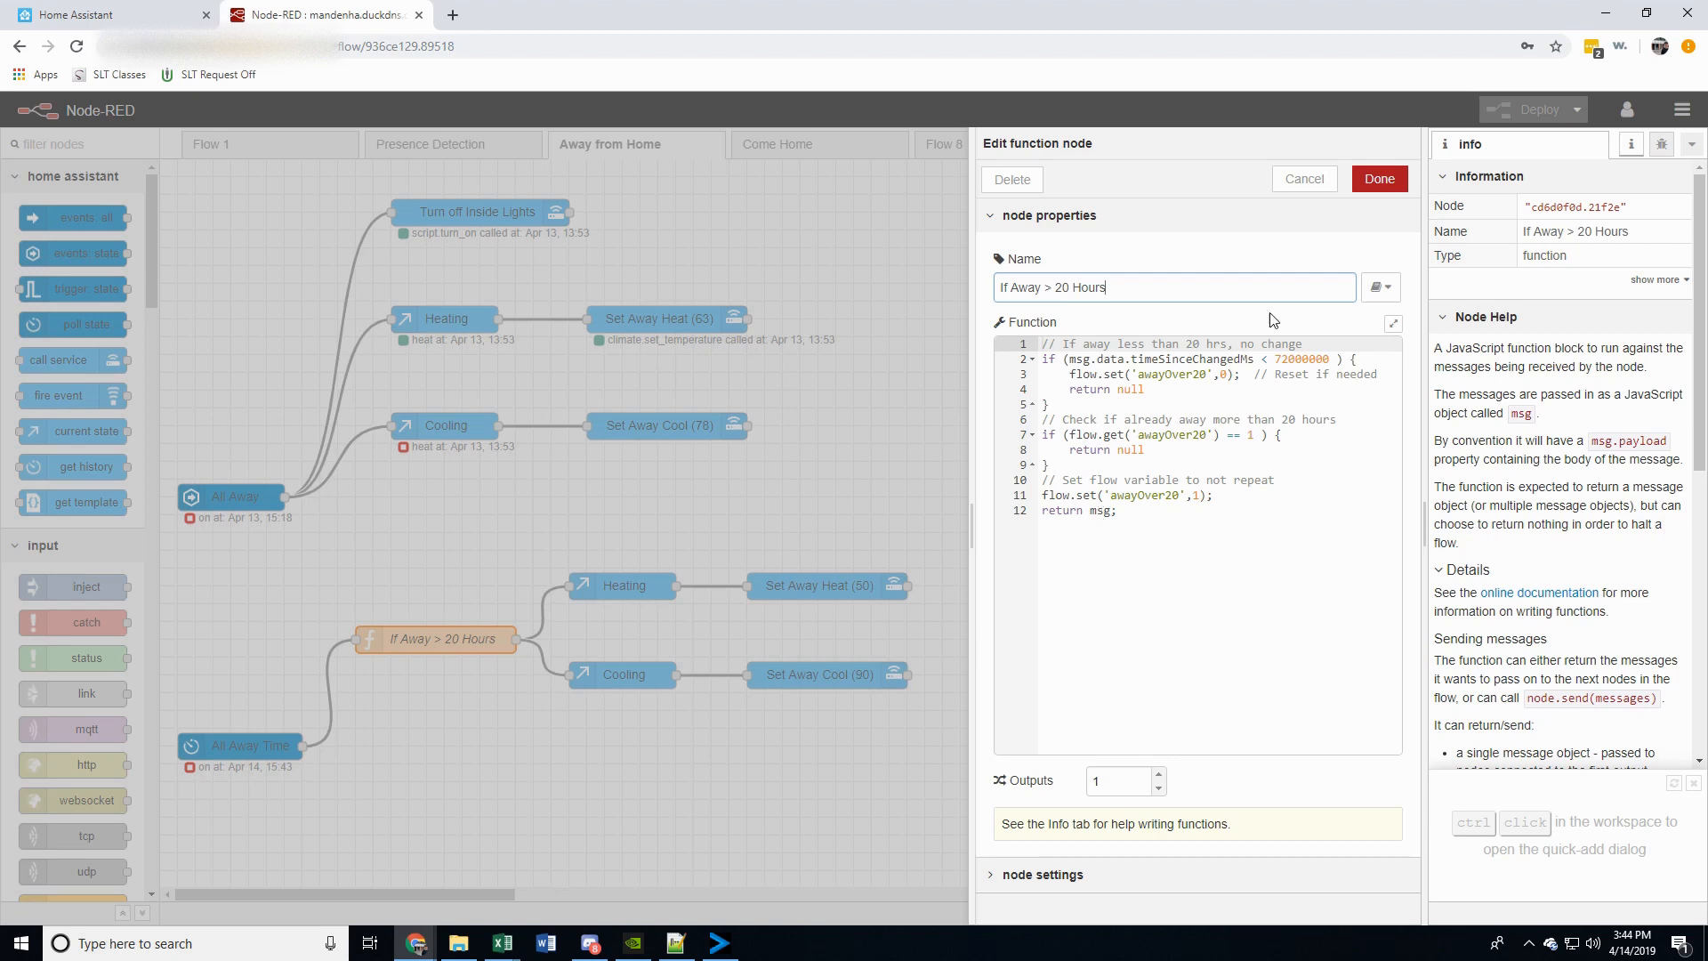
left_click(1305, 181)
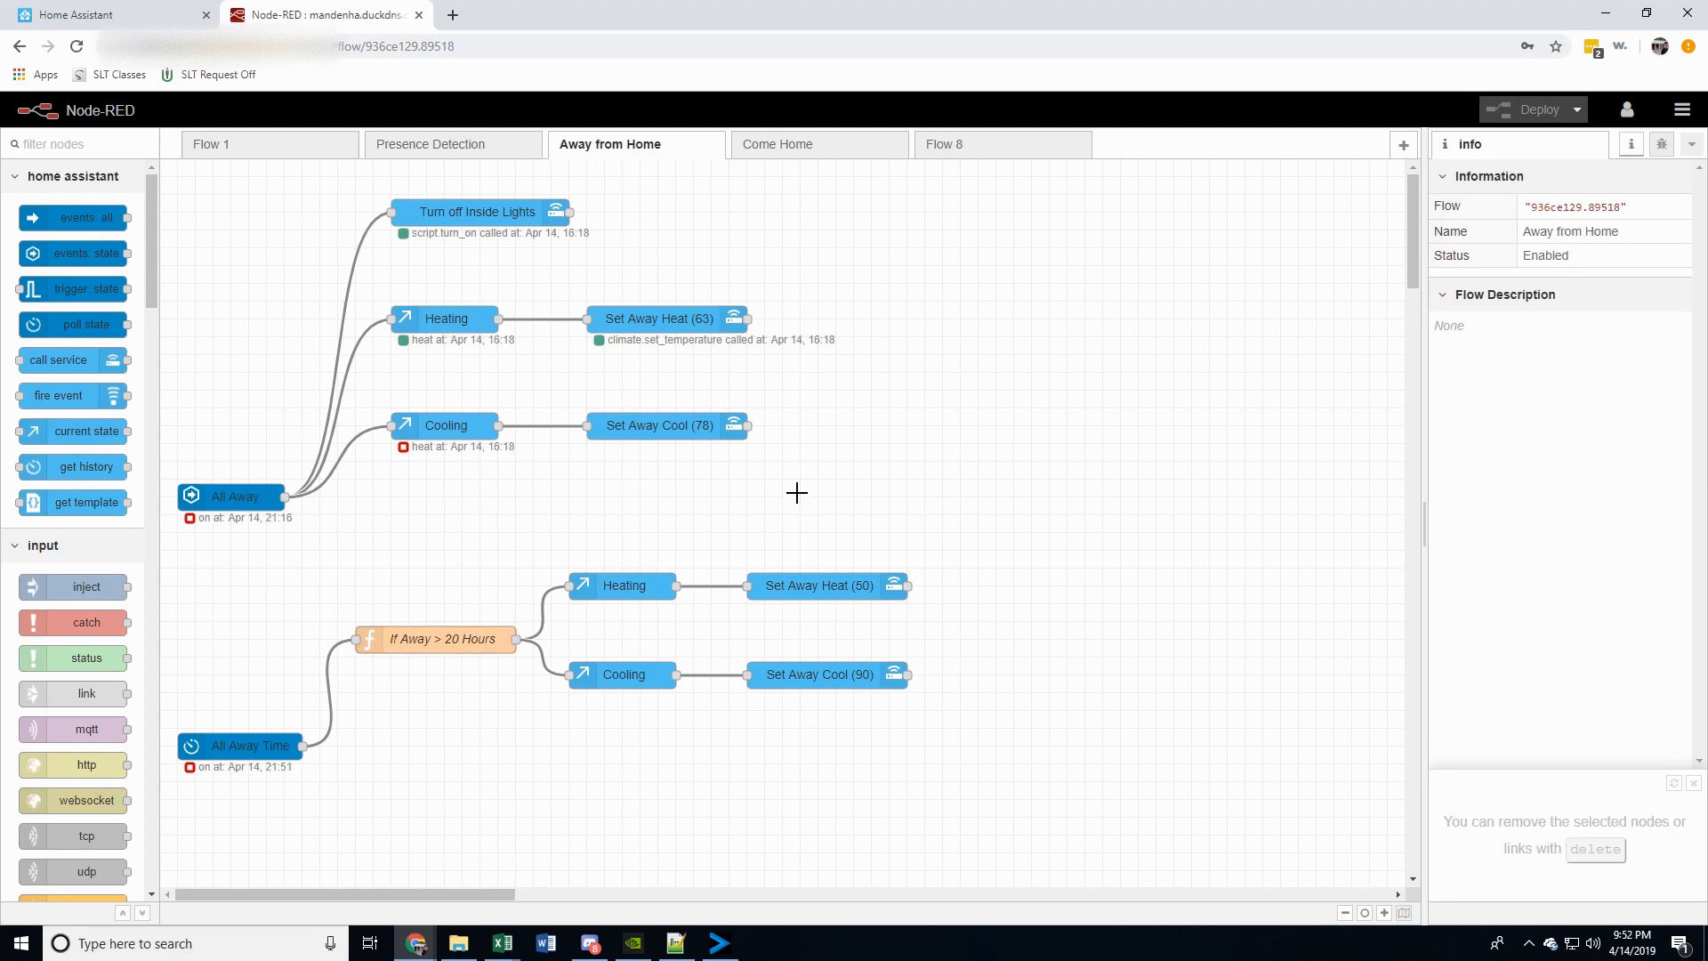
In the Come Home flow, examine the No Changes function node that joins the two residents' home state nodes
left_click(801, 154)
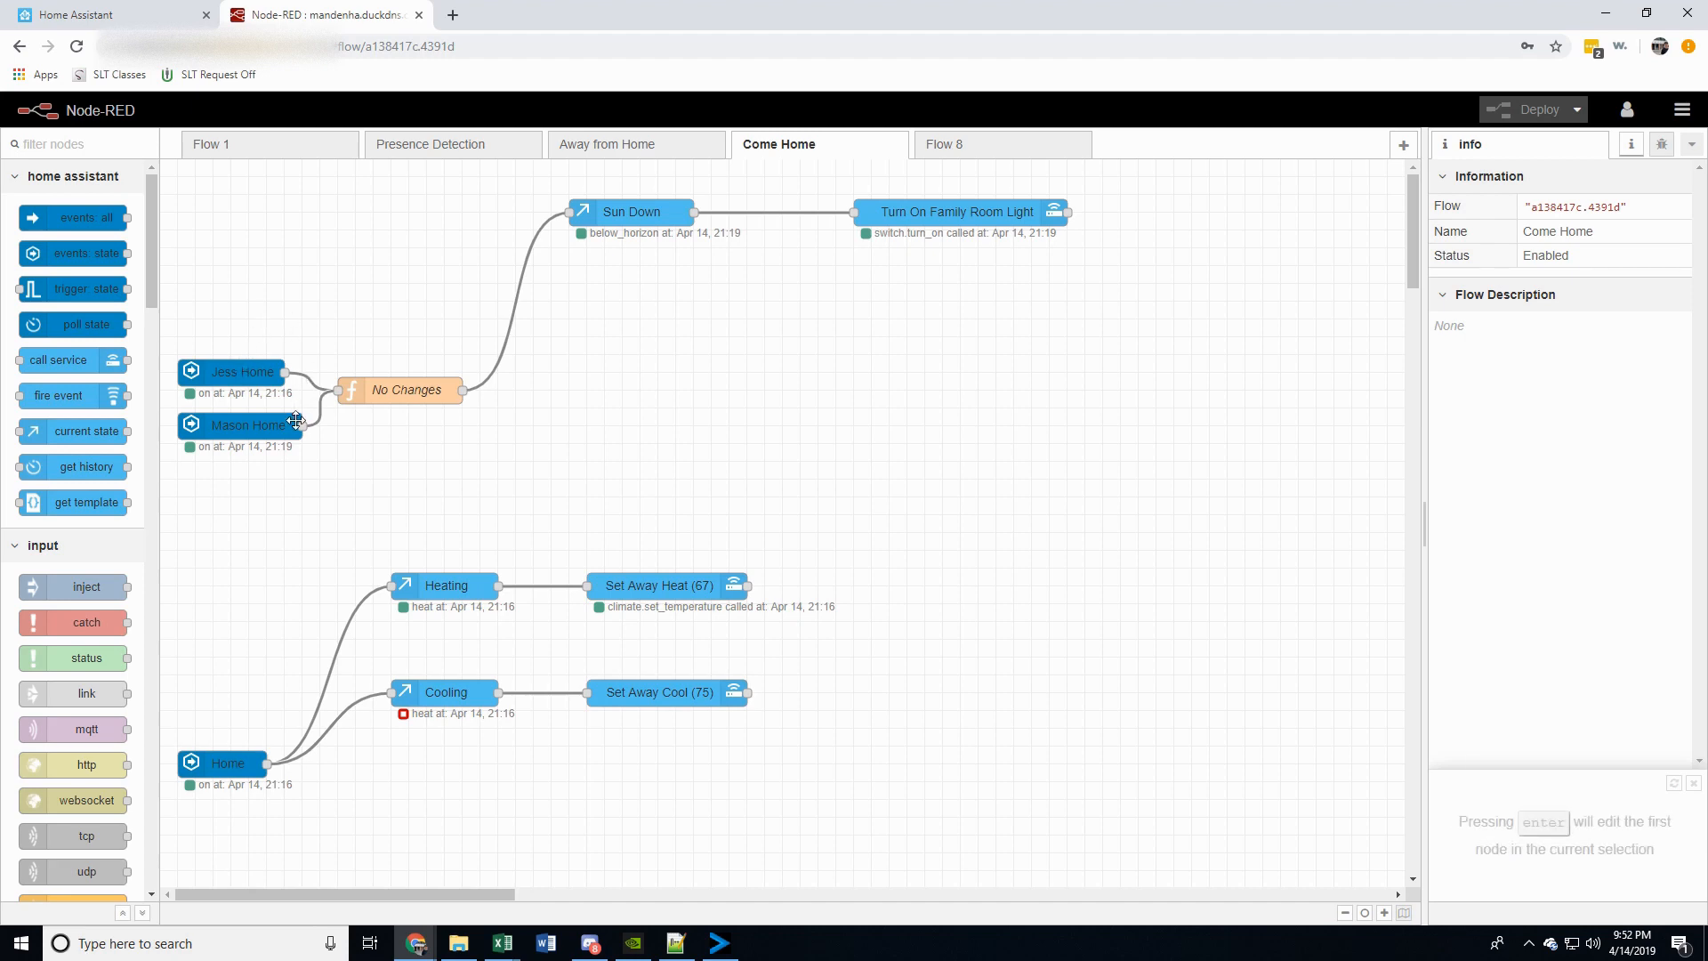
double_click(393, 389)
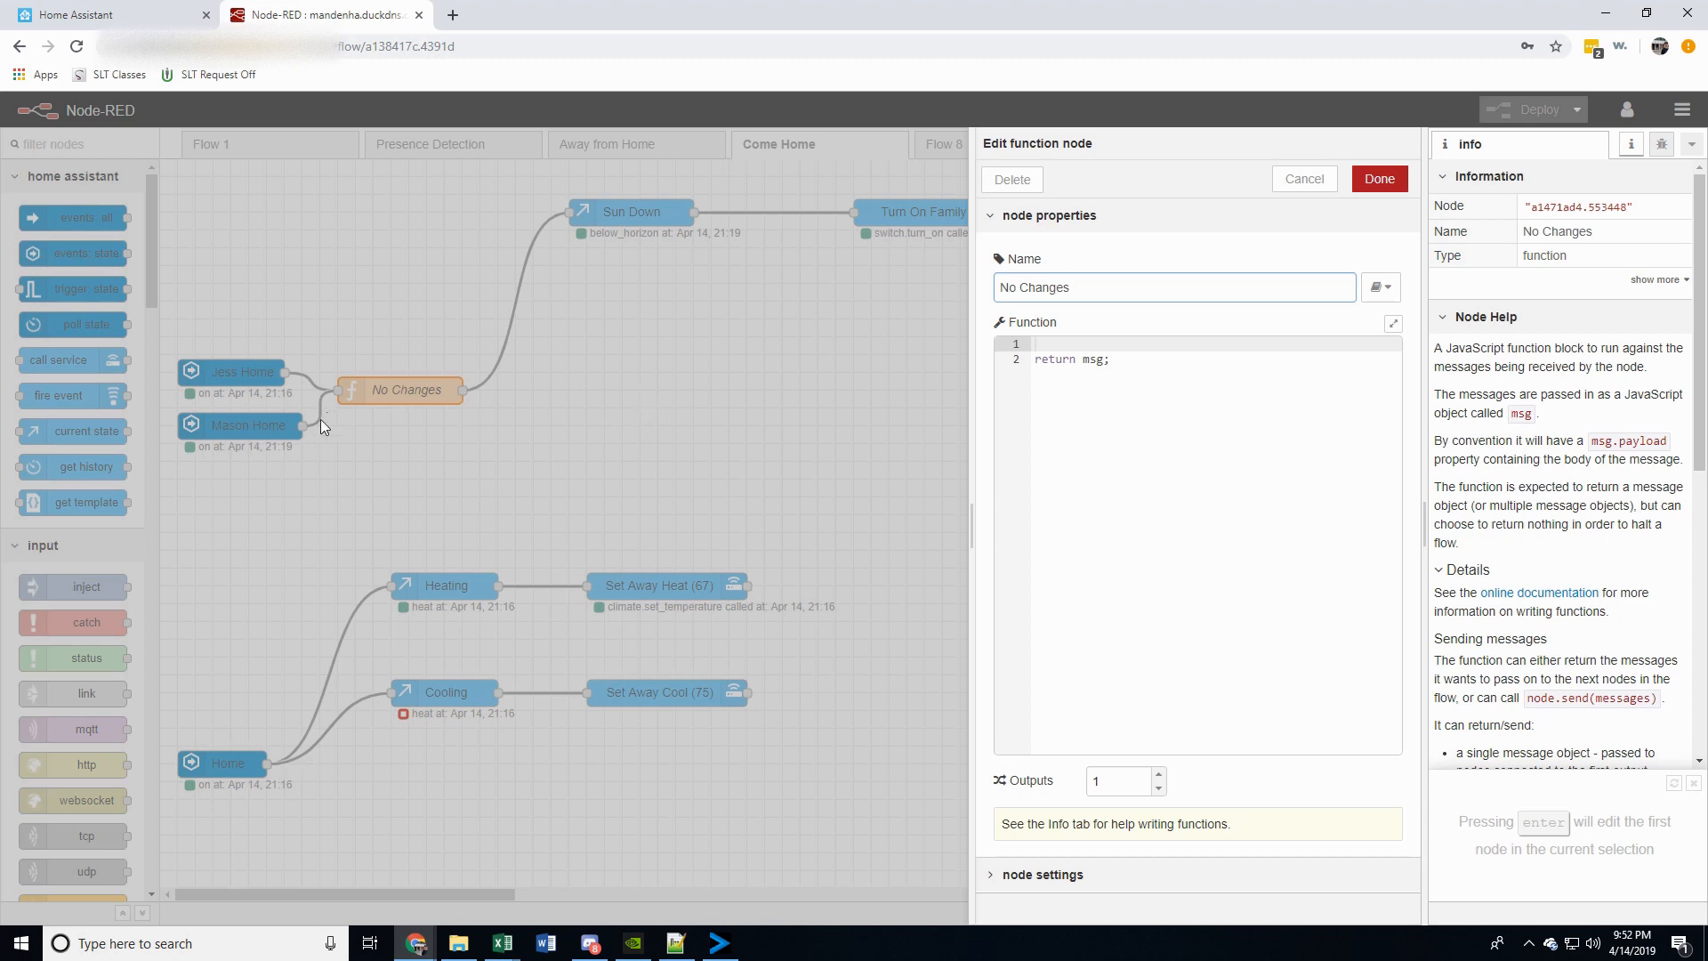
left_click(1306, 179)
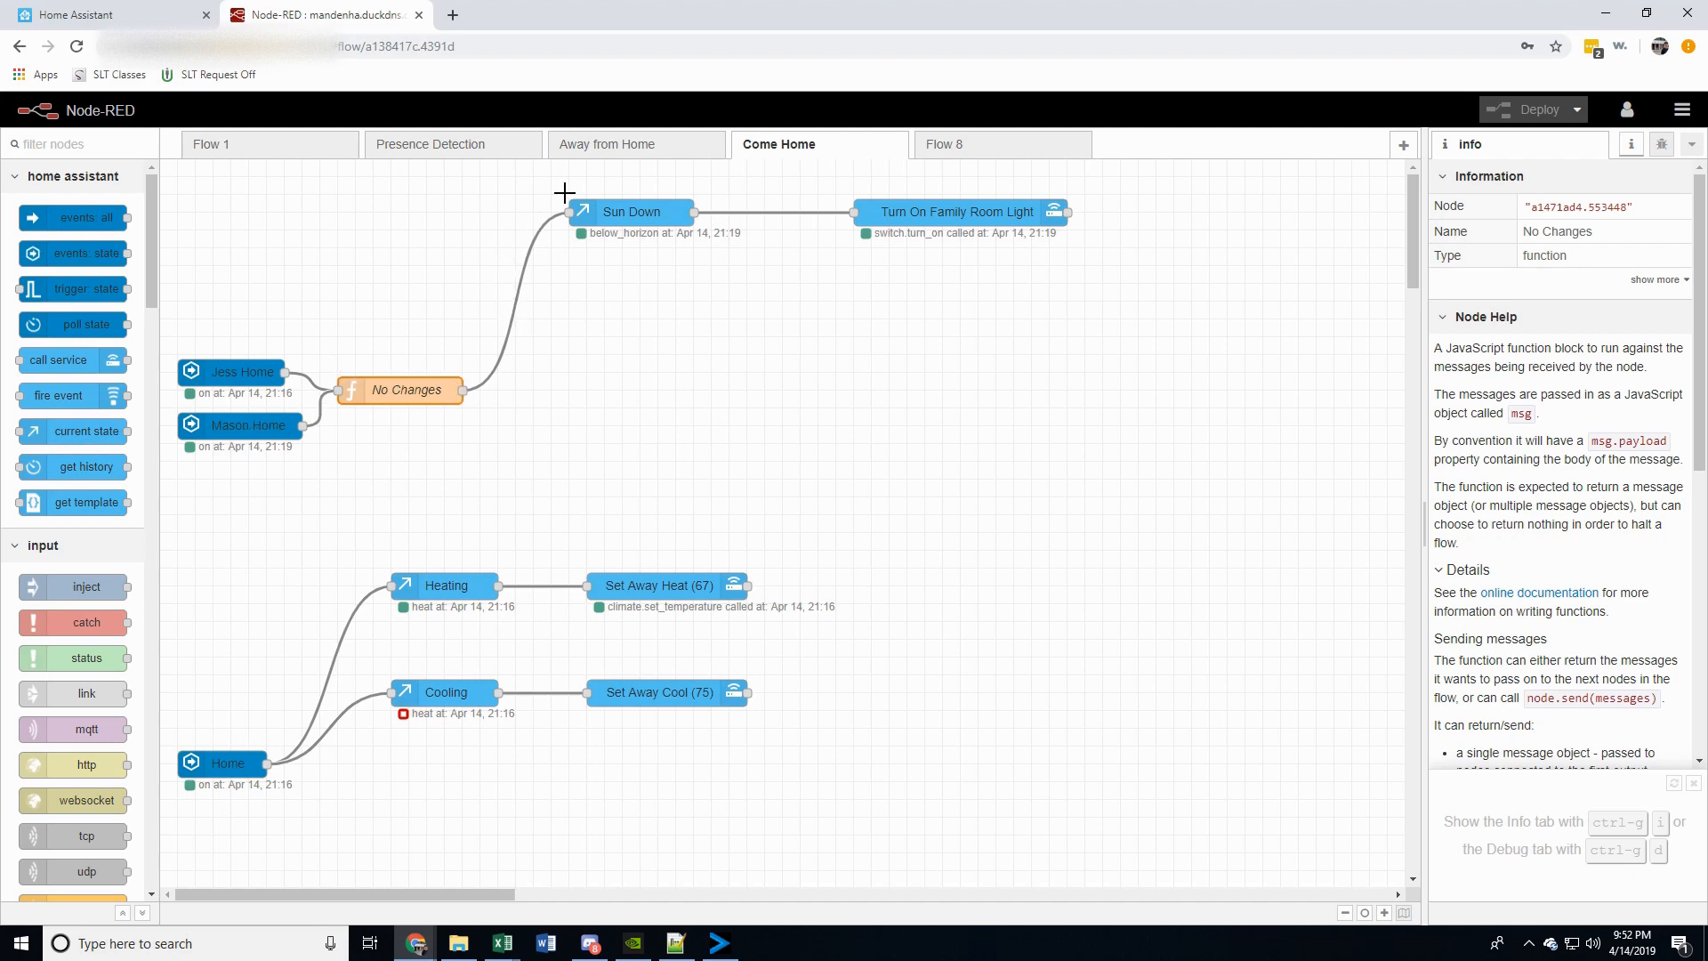
Inspect the Sun Down current state node and the Turn On Family Room Light call service node
double_click(632, 212)
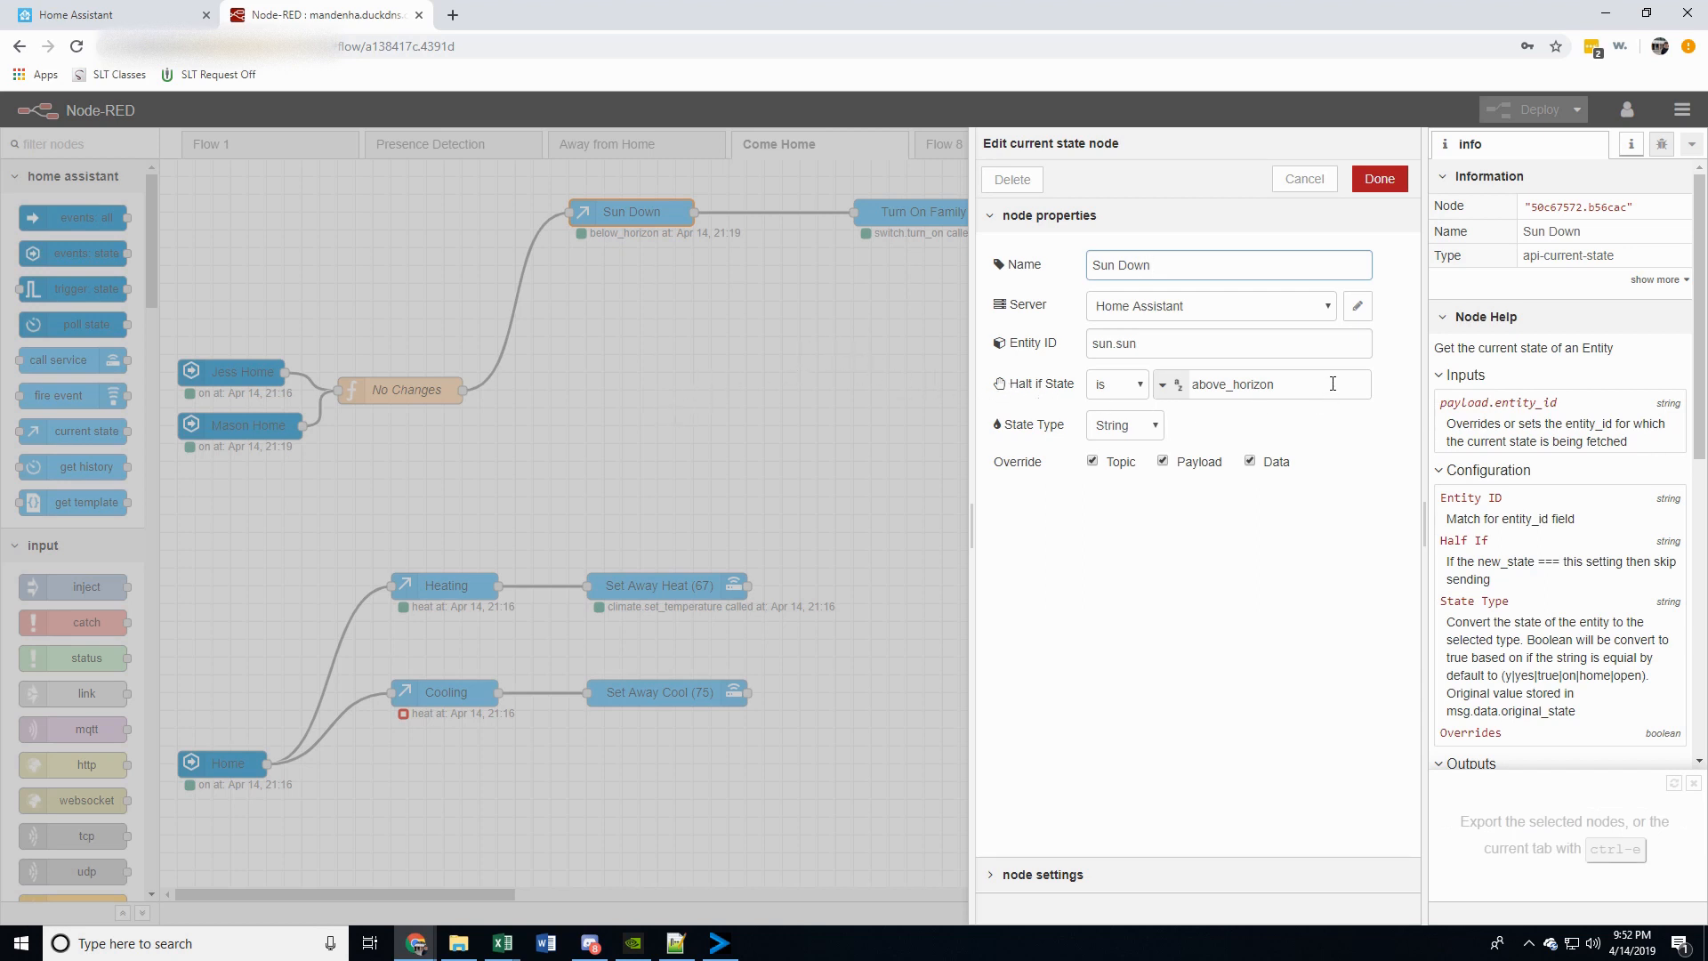
left_click(1305, 181)
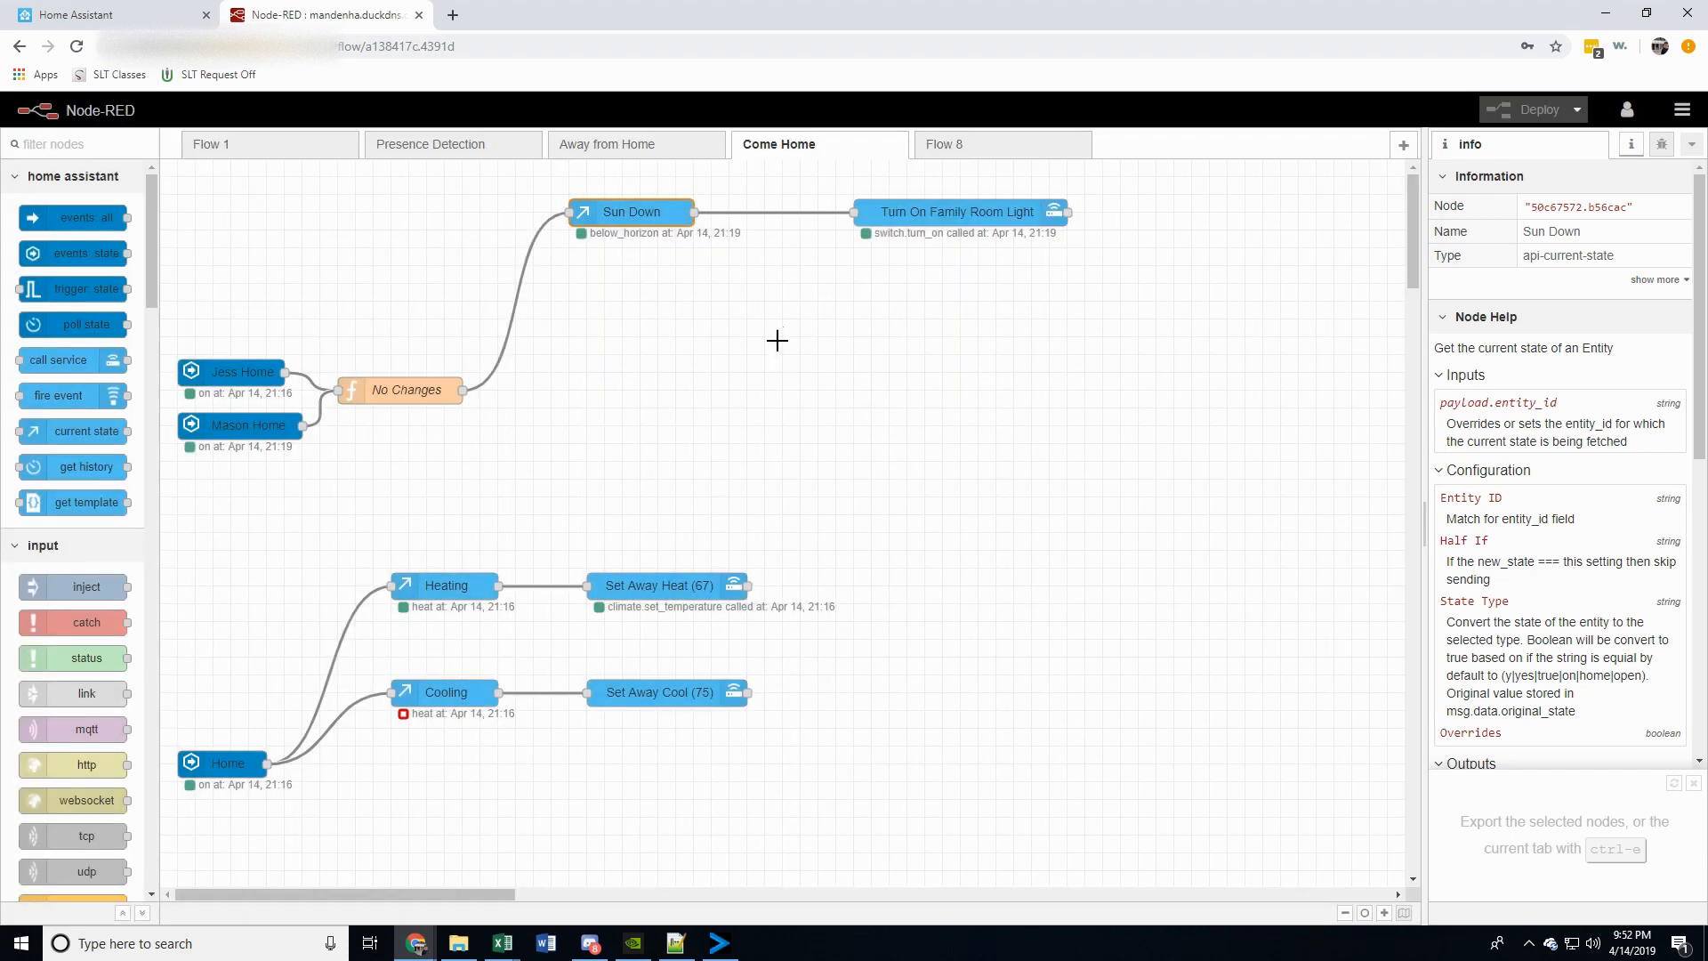
double_click(963, 212)
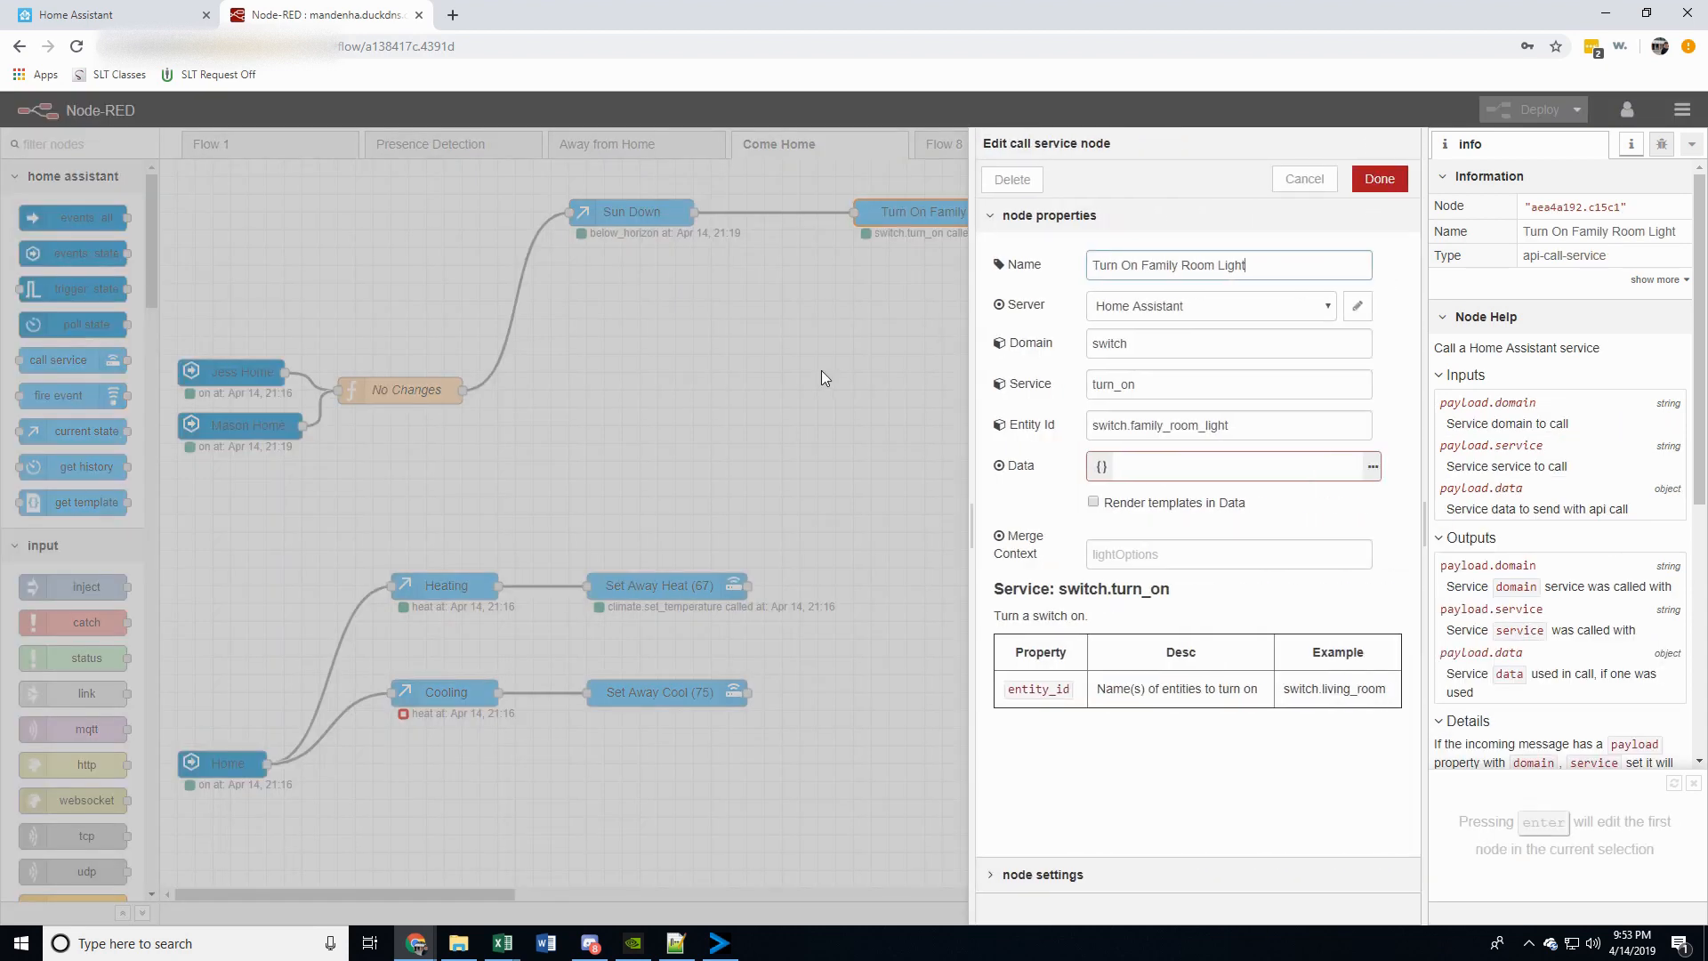
left_click(1301, 179)
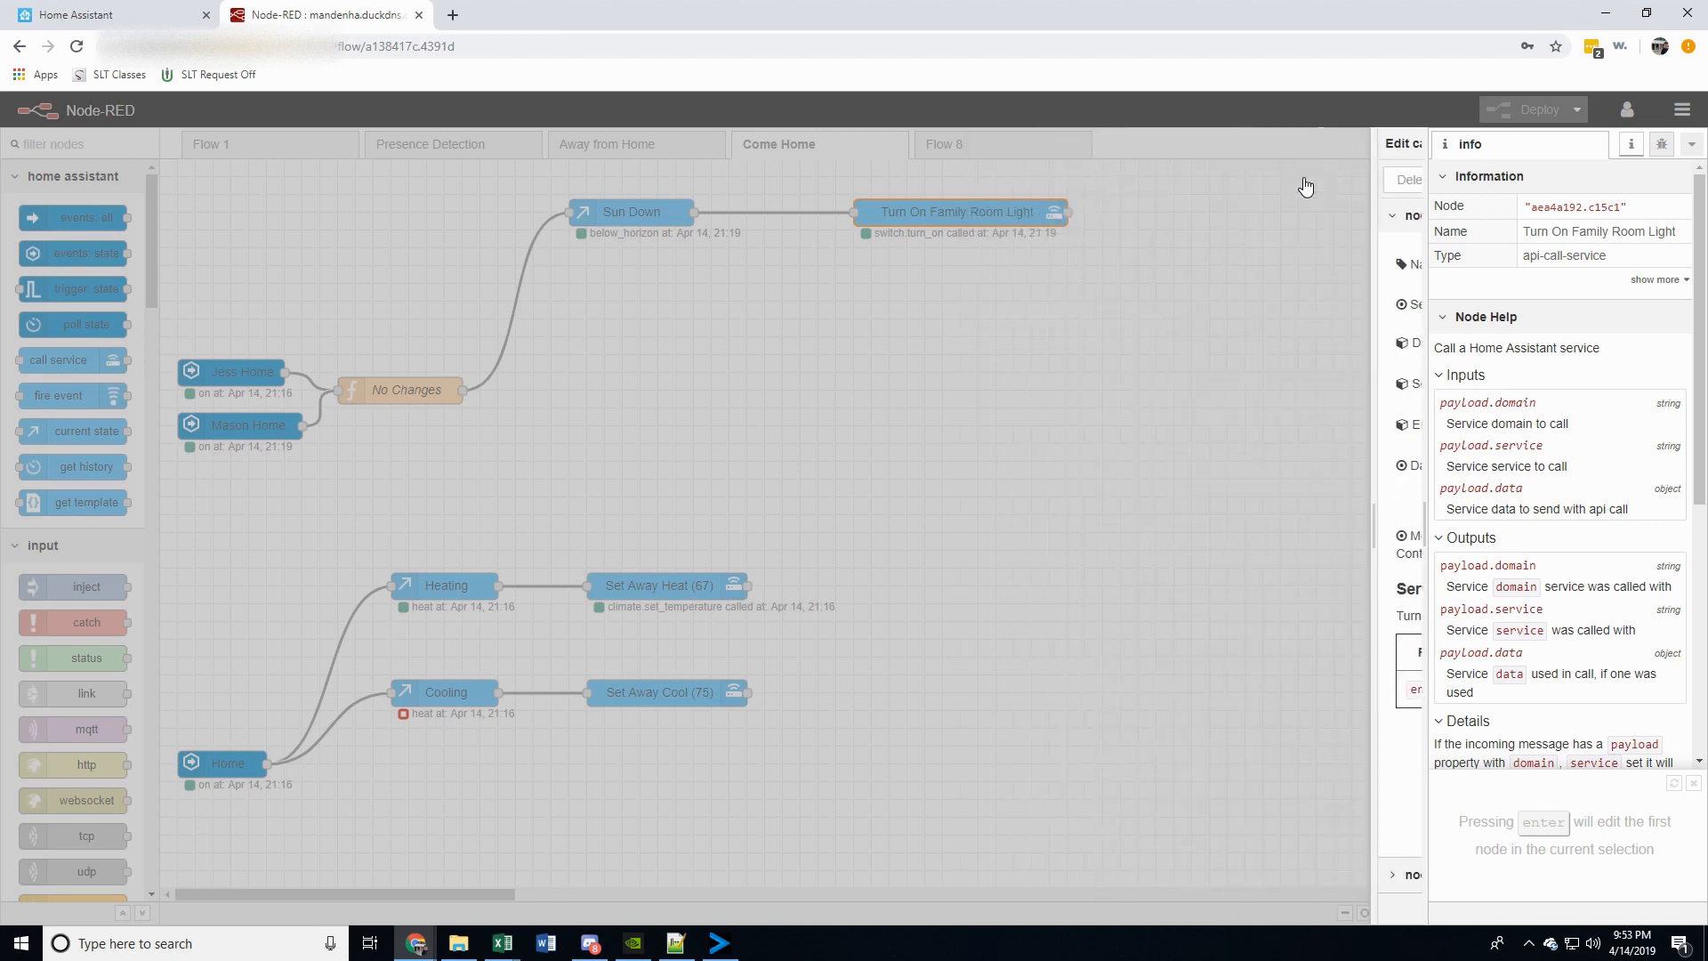